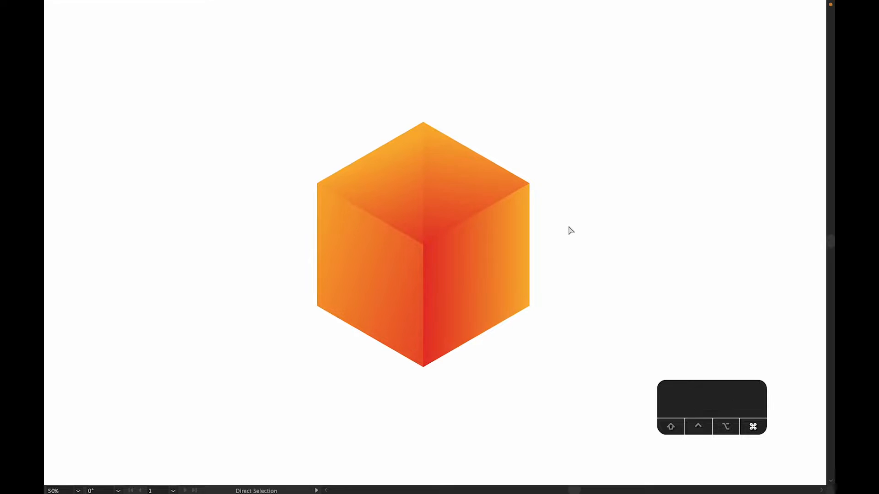
key("super+plus")
key("super+minus")
key("super+minus")
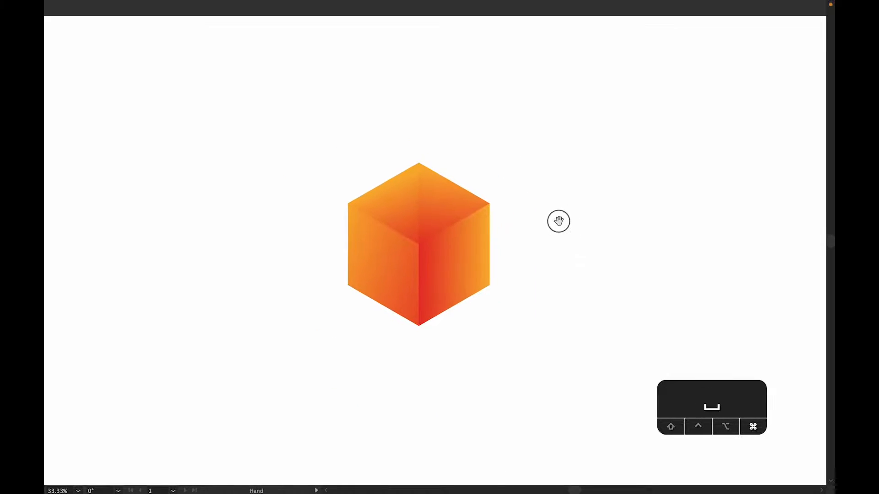
key("super+plus")
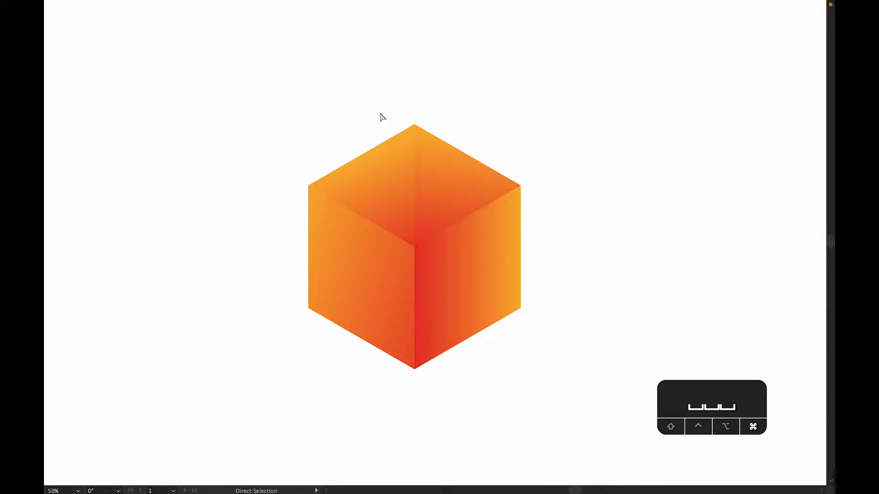
key("super+minus")
left_click_drag(447, 101, 453, 123)
key("super+plus")
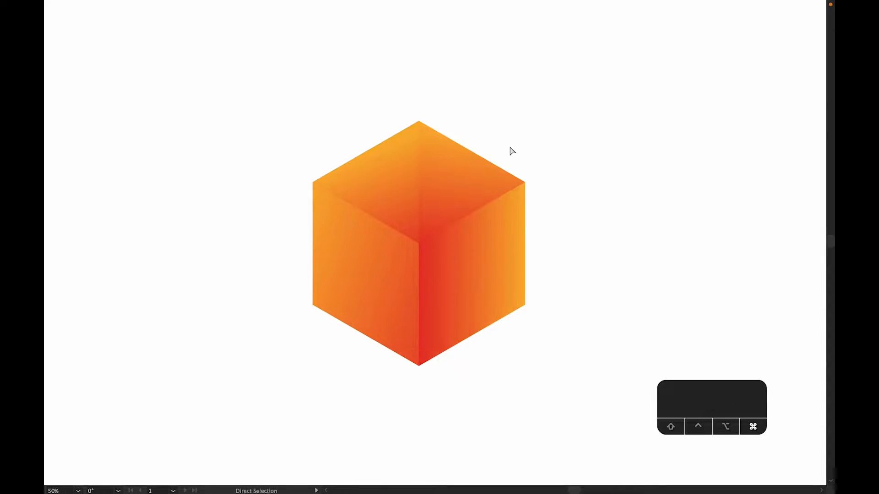
- Leave the full-screen view and create a new RGB document of 3000 x 1500 px at 300 ppi
key("f")
key("f")
key("f")
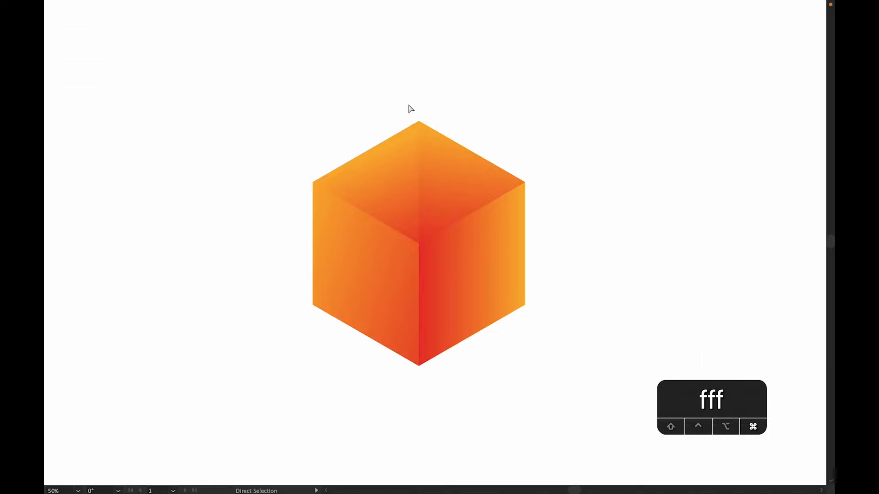
key("f")
left_click(125, 7)
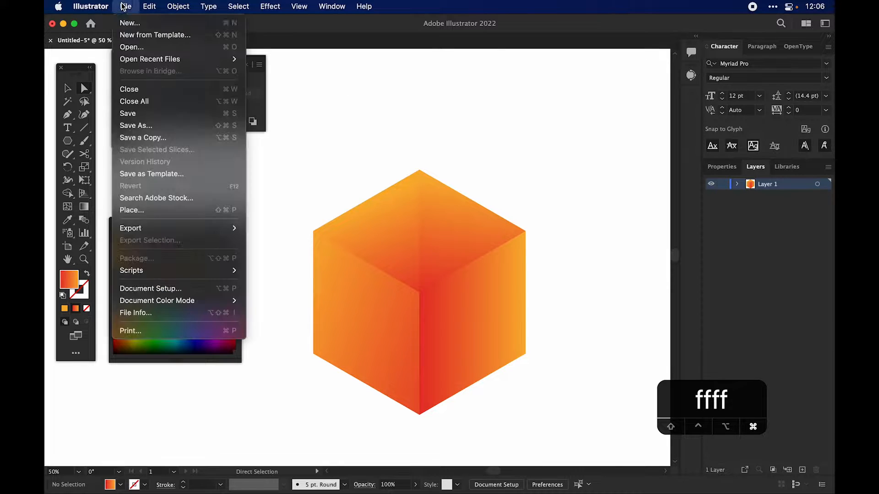
left_click(139, 23)
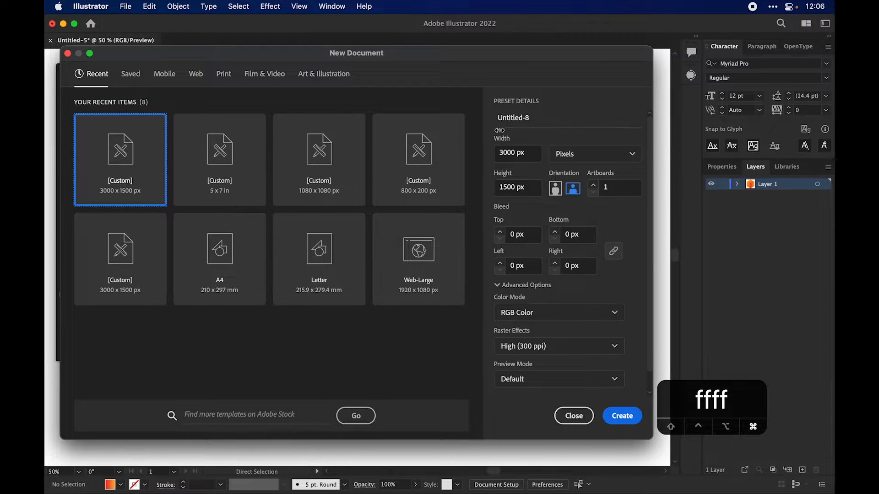
left_click(500, 157)
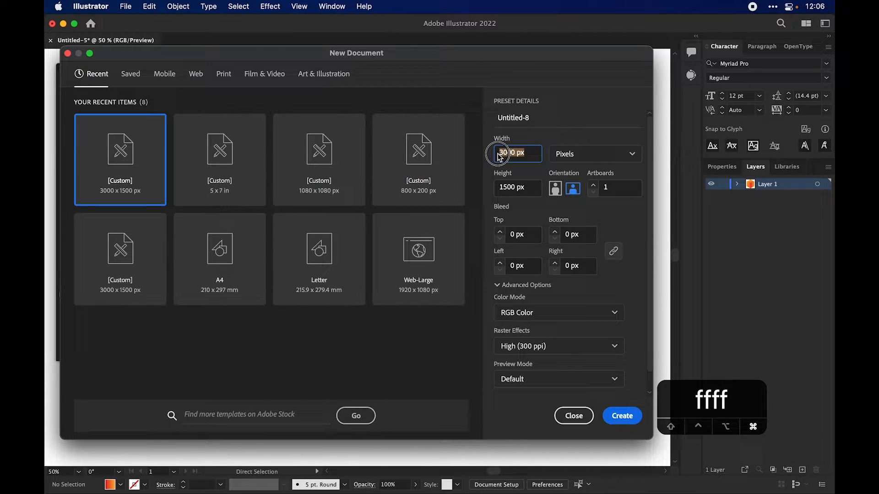
left_click(527, 192)
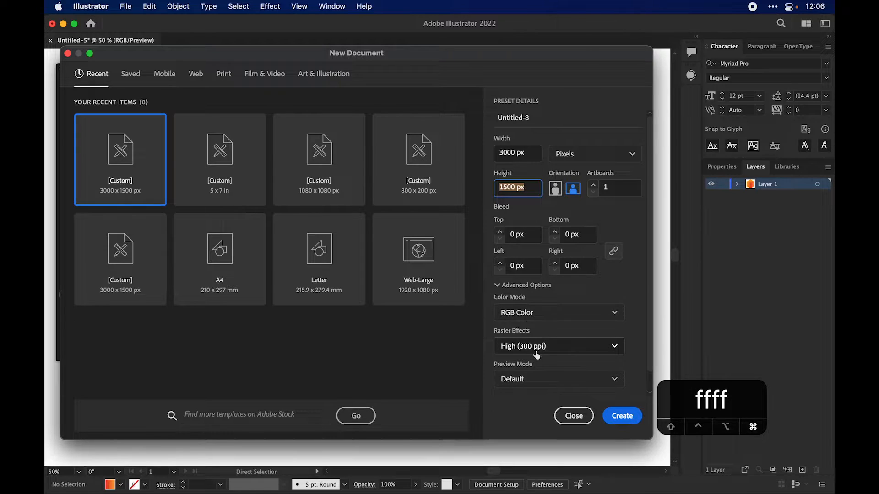
left_click(621, 415)
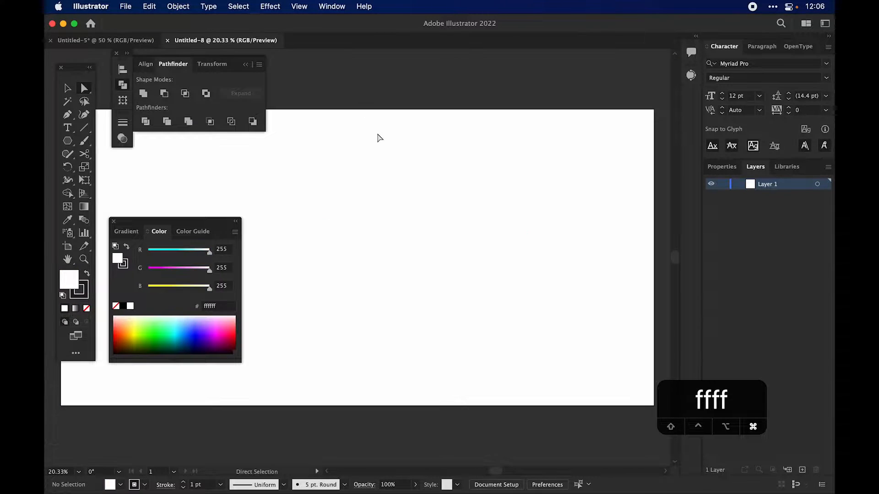
- Switch the workspace to Essentials
key("f")
key("f")
left_click(332, 6)
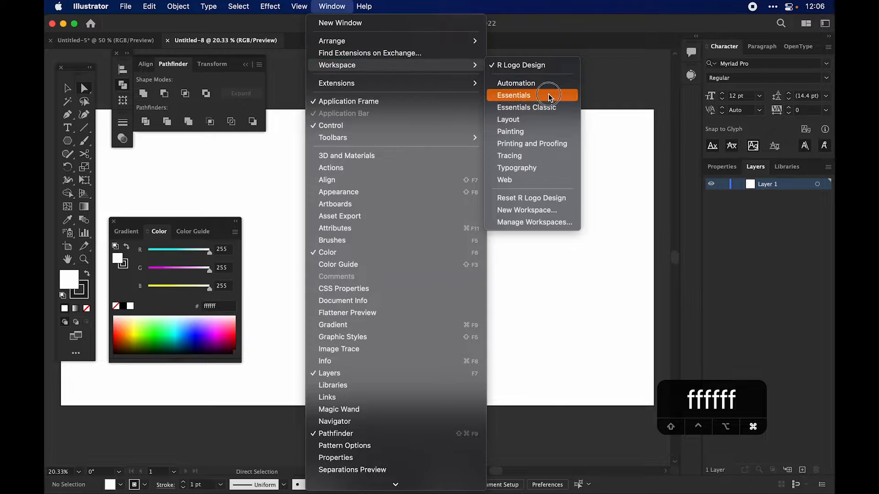
left_click(549, 94)
key("space")
mouse_move(298, 156)
left_mouse_down()
mouse_move(302, 174)
mouse_move(302, 166)
left_mouse_up()
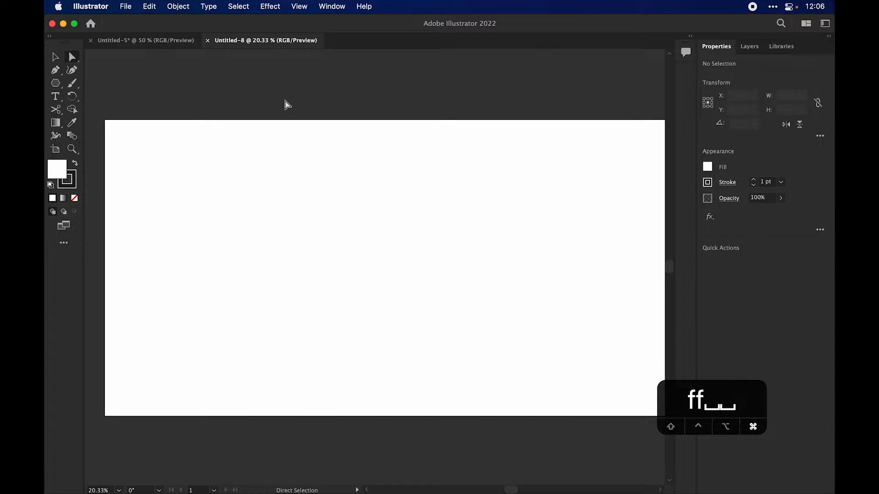
key("space")
mouse_move(319, 169)
left_mouse_down()
mouse_move(304, 163)
mouse_move(334, 177)
left_mouse_up()
key("super+plus")
key("space")
key("super+minus")
key("space")
left_click_drag(358, 205, 353, 197)
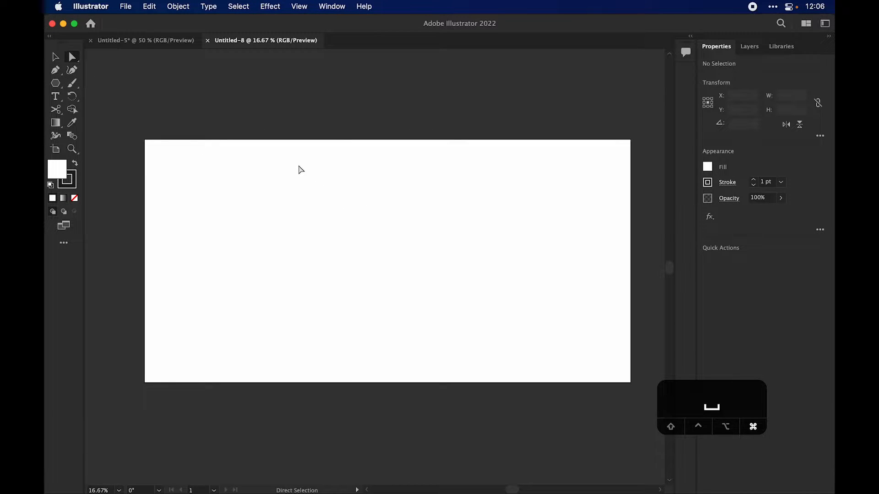
left_click(55, 85)
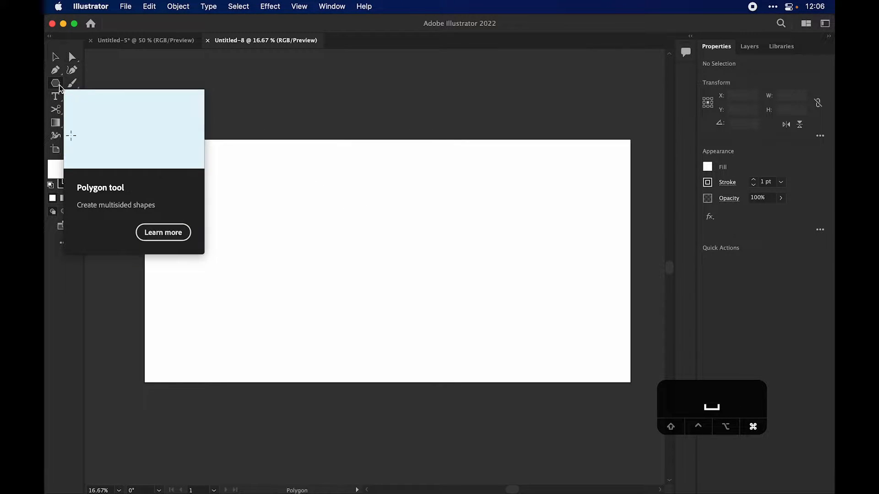
left_click(55, 86)
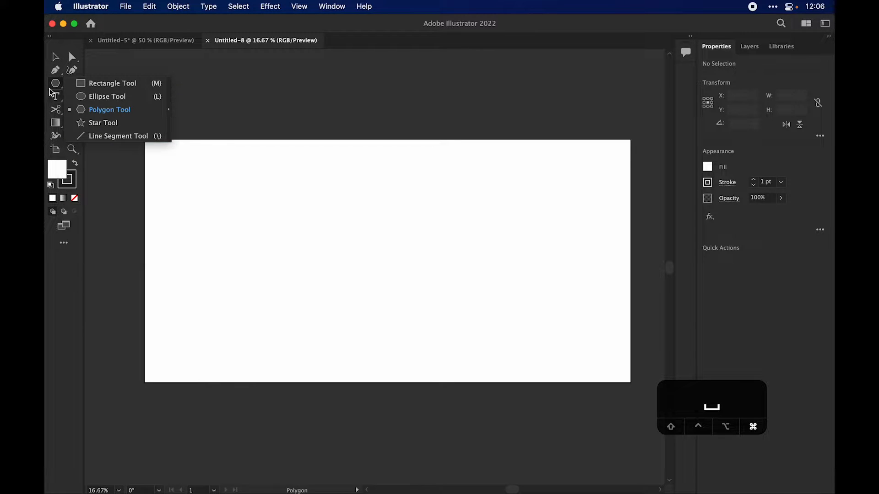
left_click(56, 85)
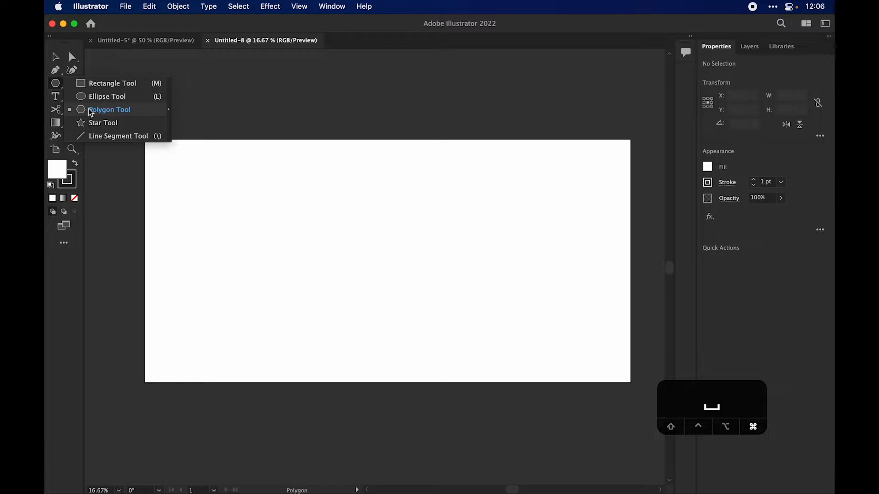
left_click(90, 111)
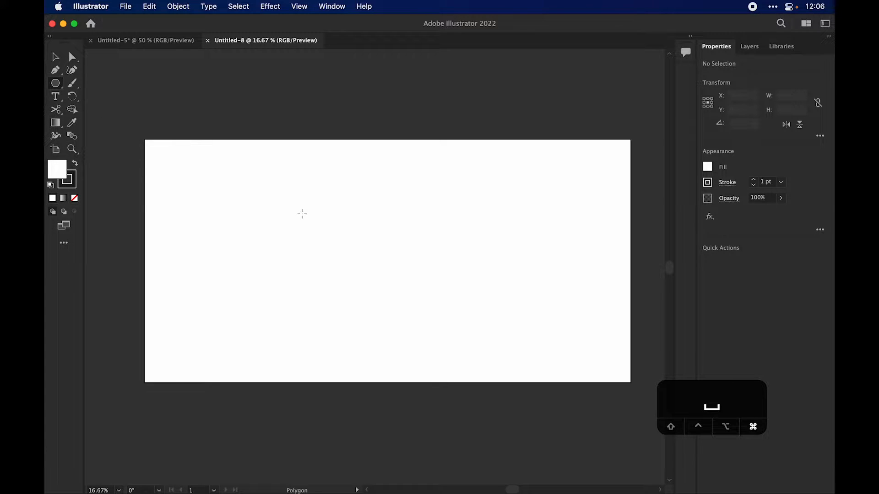
left_click_drag(311, 199, 353, 247)
key("v")
left_click_drag(330, 188, 344, 224)
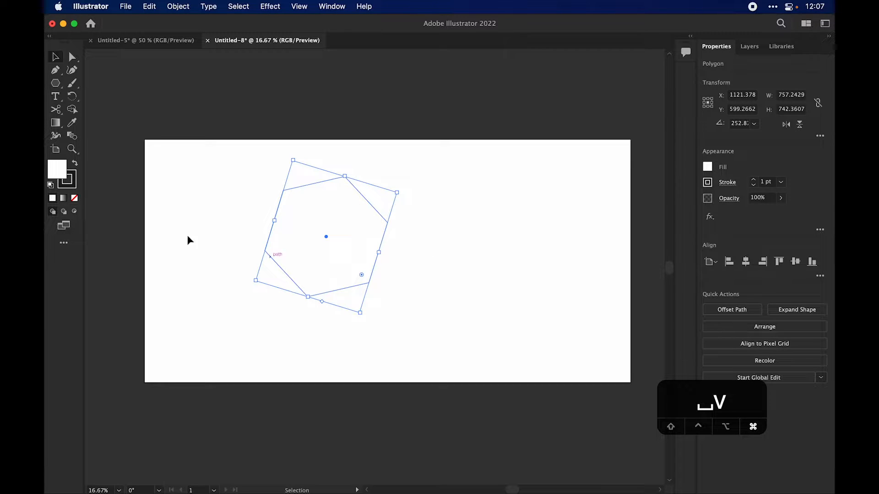
left_click(297, 172)
left_click_drag(252, 154, 450, 337)
key("Delete")
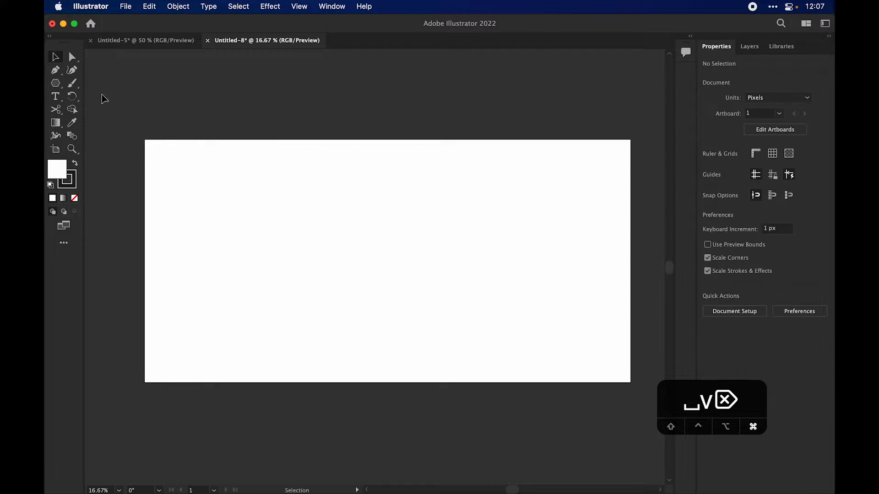
- Draw an unrotated hexagon about 615 px wide and 533 px high, and rotate it to 270° so a vertex points up
left_click(55, 84)
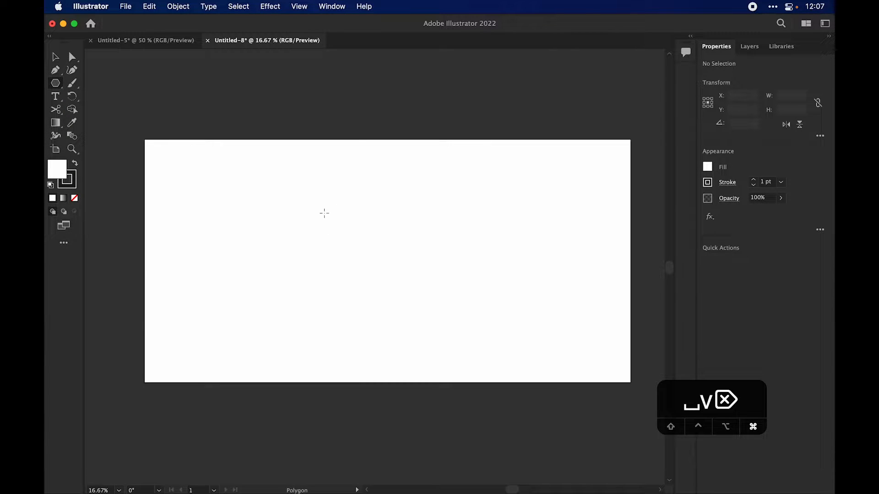
left_click_drag(355, 213, 348, 202)
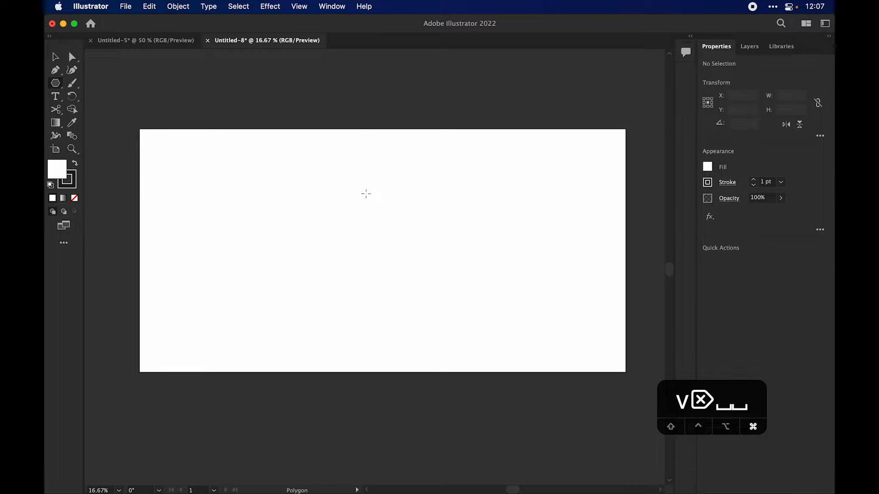
left_click_drag(352, 204, 389, 232)
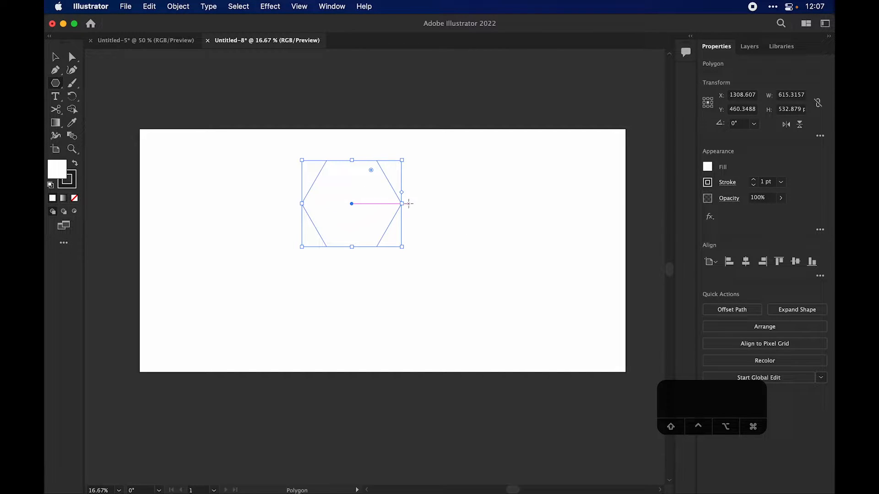
key("shift")
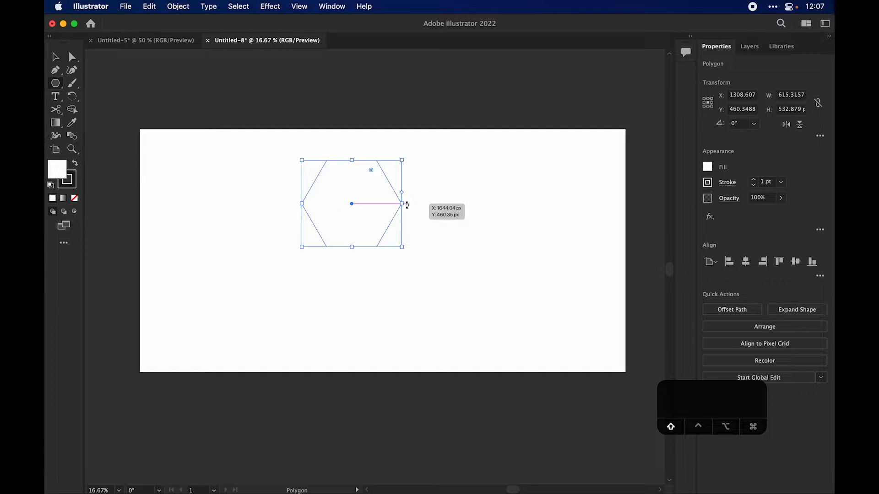
left_click_drag(407, 205, 352, 260)
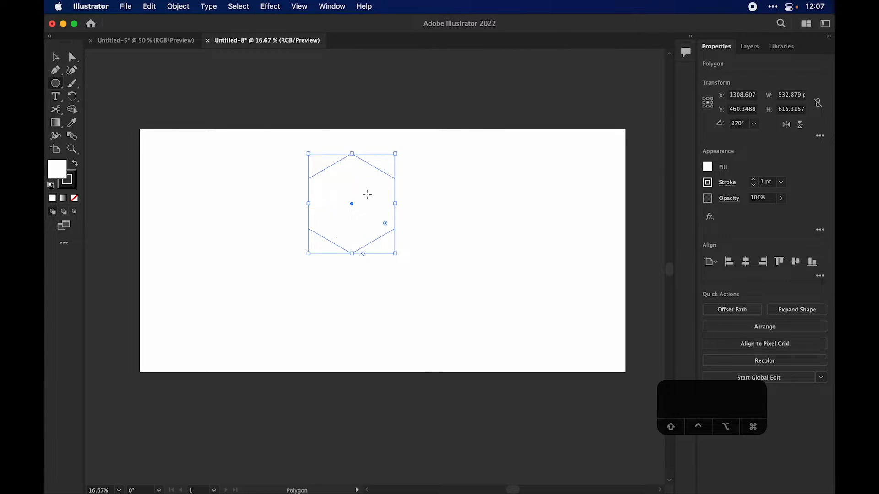
- Move the hexagon towards the artboard's centre, to about X 1529 px and Y 713 px
key("v")
left_click_drag(361, 185, 392, 212)
left_click(490, 197)
key("space")
left_click_drag(473, 208, 474, 189)
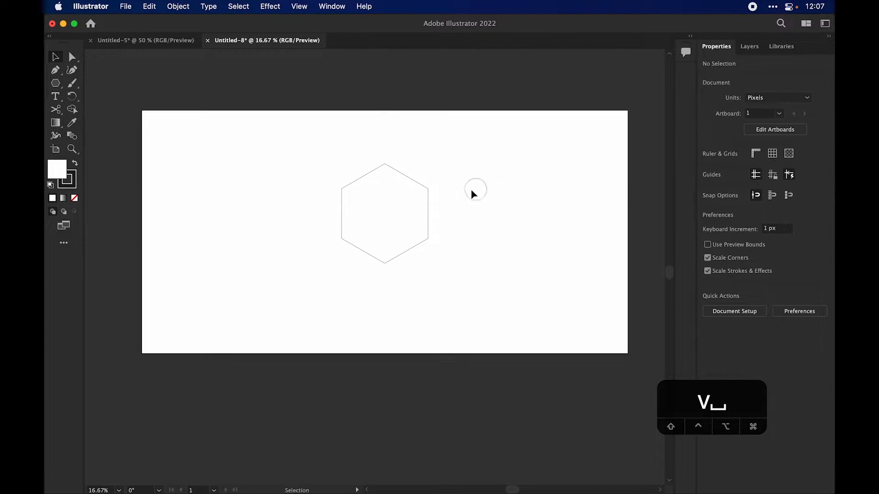
key("super+equal")
key("super+equal")
key("space")
key("super+minus")
key("space")
mouse_move(514, 216)
left_mouse_down()
mouse_move(500, 222)
mouse_move(517, 208)
left_mouse_up()
left_click(417, 220)
left_click(534, 201)
key("space")
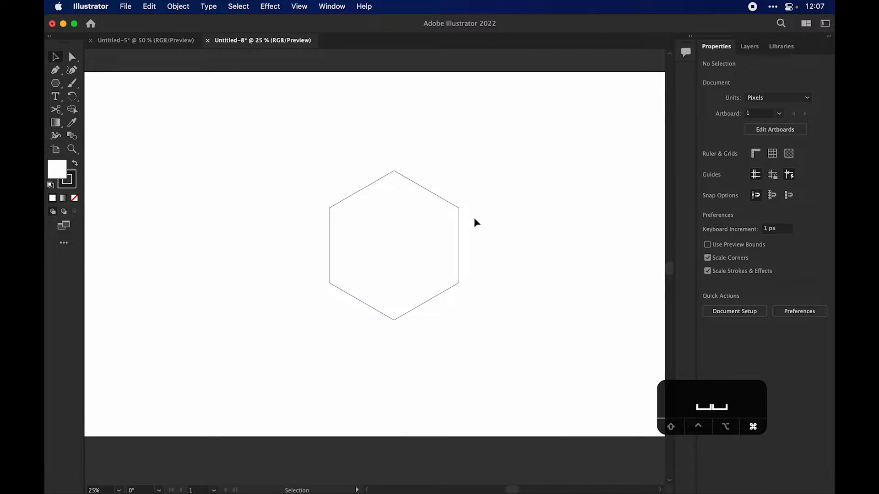
- Shift the whole hexagon slightly up and to the right, to about X 1570 px and Y 673 px
left_click(405, 240)
left_click(407, 151)
left_click(321, 162)
left_click_drag(294, 152, 524, 337)
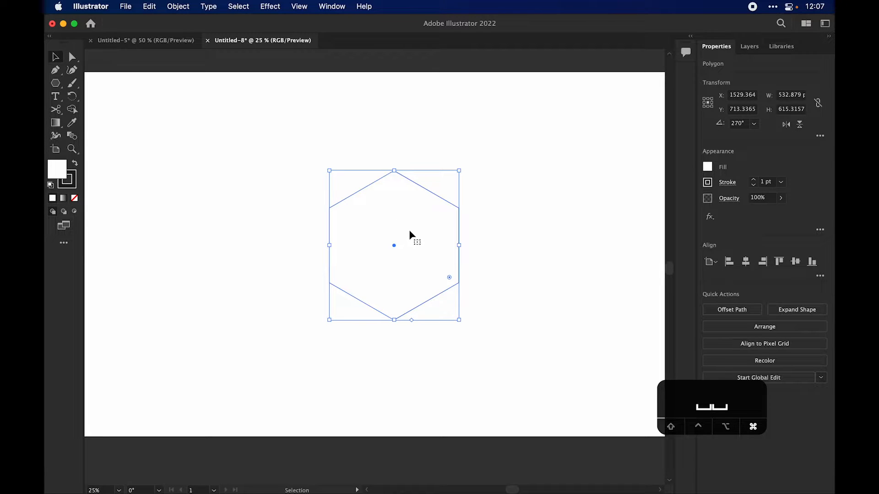
key("a")
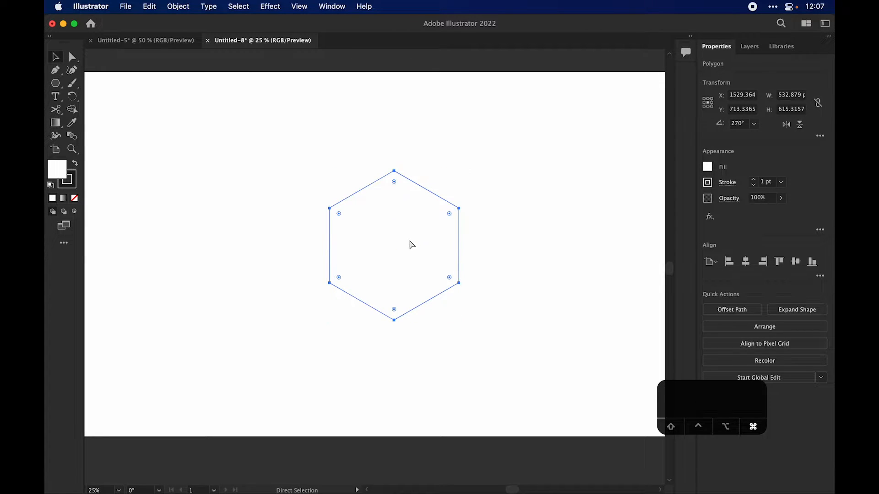
left_click(407, 236)
left_click(408, 235)
mouse_move(408, 235)
left_mouse_down()
mouse_move(405, 196)
mouse_move(418, 186)
mouse_move(430, 229)
mouse_move(410, 212)
mouse_move(413, 223)
left_mouse_up()
key("v")
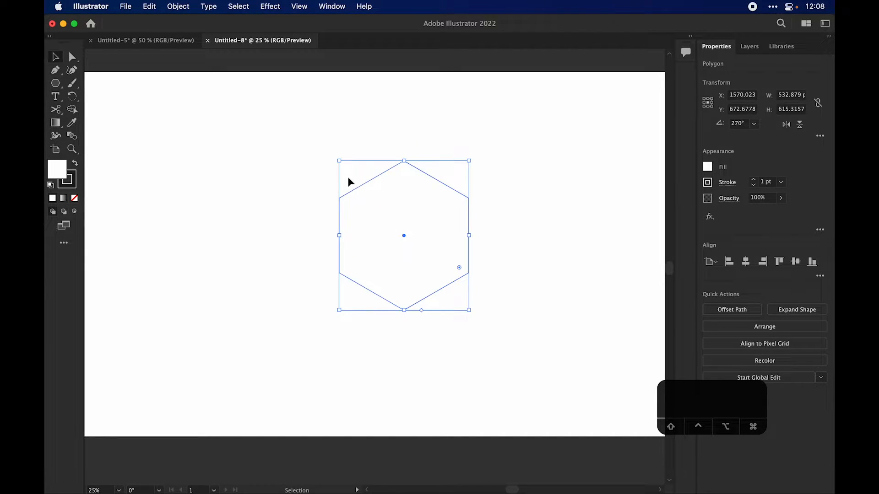
- Duplicate the hexagon straight up by half its height so the copy's lowest vertex meets the original's centre
left_click_drag(303, 141, 531, 334)
left_click(534, 336)
left_click(406, 210)
left_click_drag(418, 241, 417, 168)
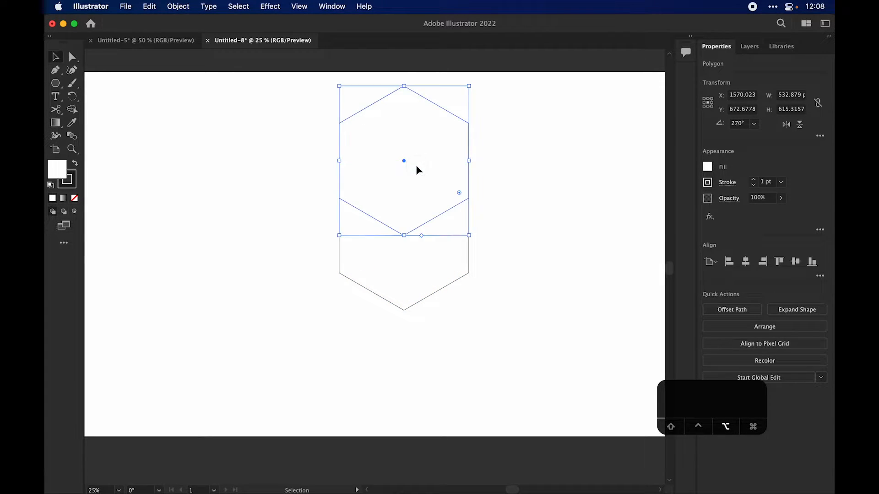
- Select both hexagons and move them straight down together so the pair is centred at about Y 799 px
left_click(295, 75)
left_click_drag(357, 101, 591, 353)
left_click_drag(414, 143, 413, 211)
left_click(529, 213)
- Examine the overlap of the two hexagons in Outline mode, and return to the normal preview
key("super")
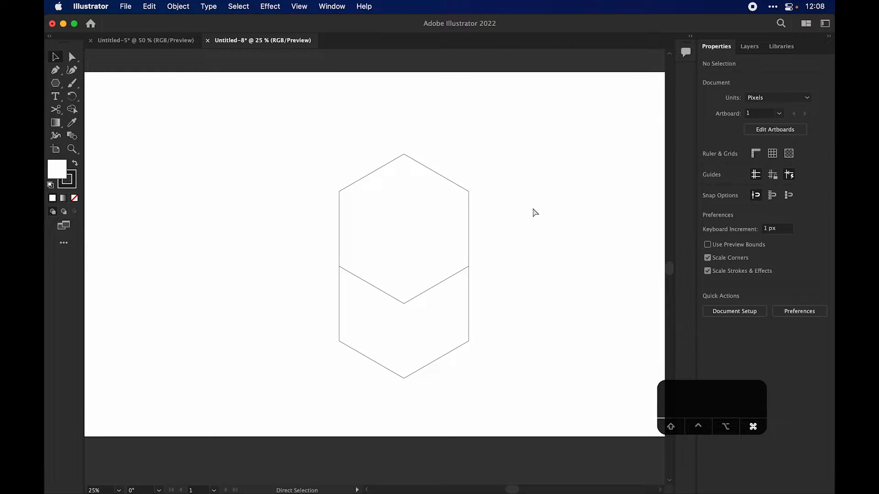
key("super+y")
key("space")
left_click_drag(509, 203, 528, 191)
key("super+plus")
key("space")
left_click_drag(264, 118, 563, 373)
left_click(549, 315)
left_click_drag(218, 109, 480, 349)
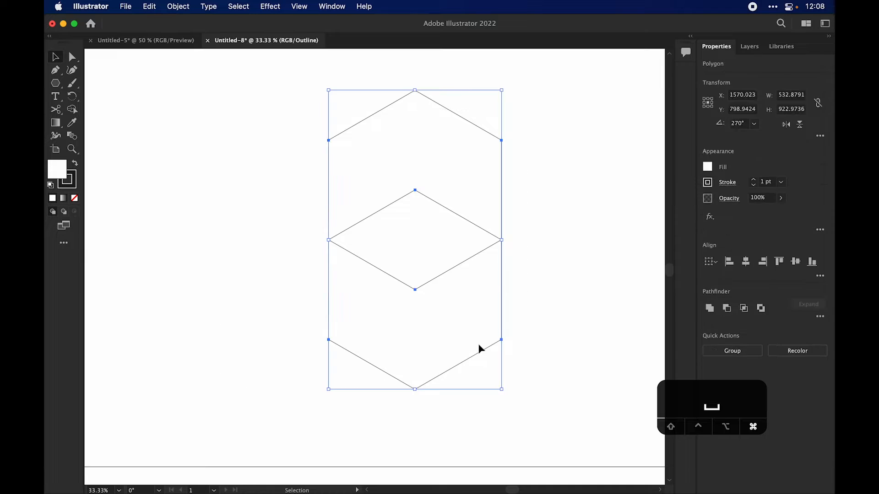
left_click(279, 118)
left_click(403, 159)
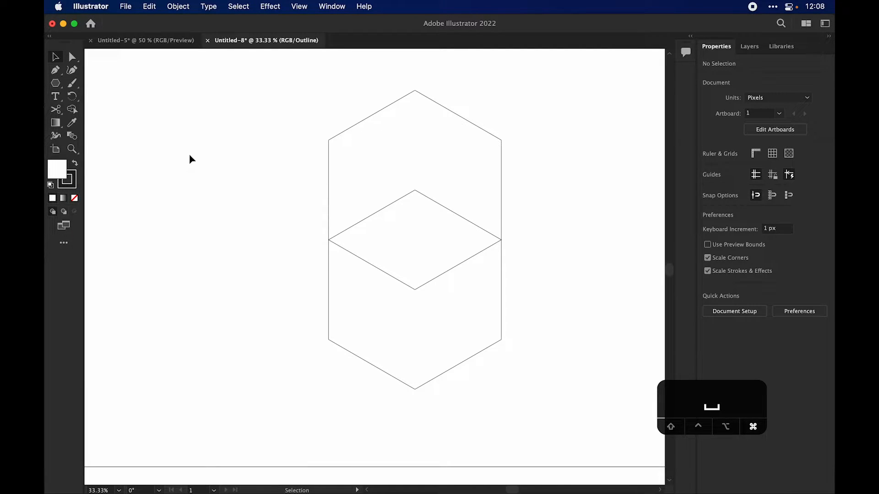
key("a")
key("super+y")
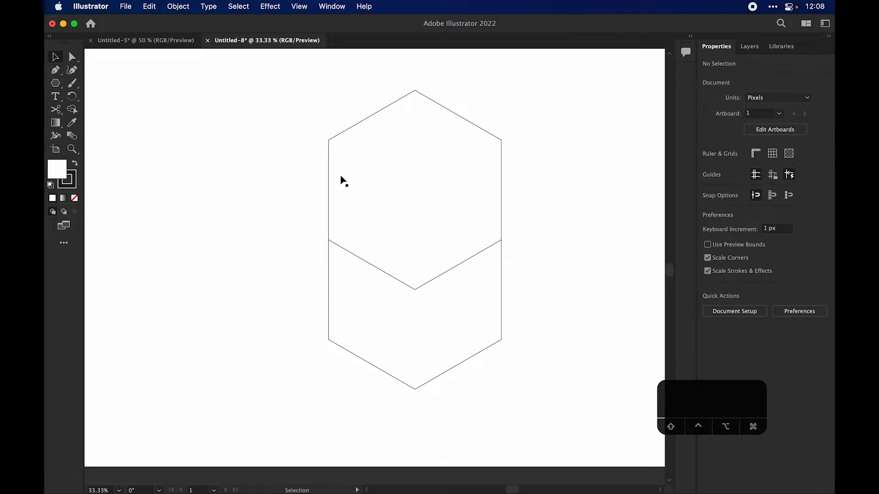
left_click(394, 210)
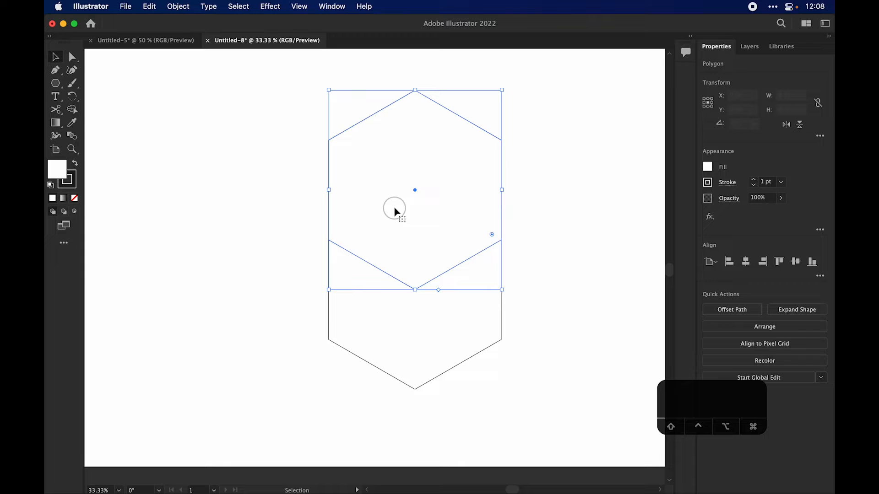
left_click(277, 163)
key("super+minus")
key("super+equal")
key("super+minus")
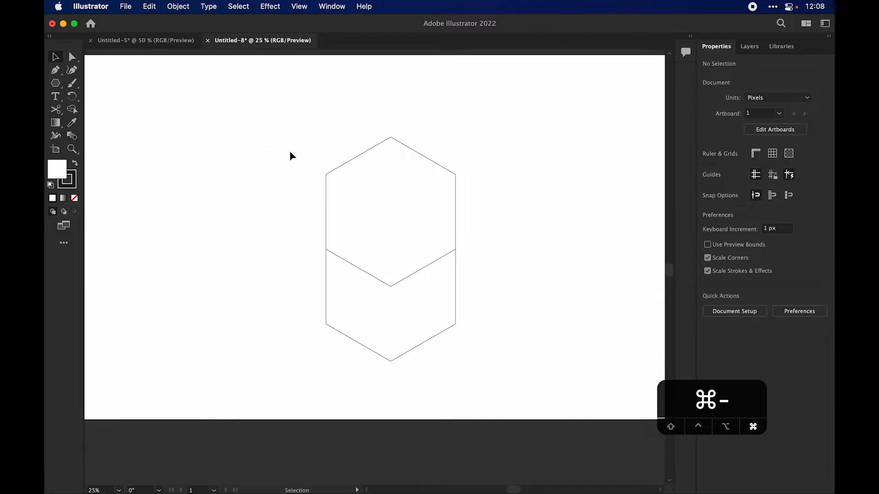
- Bring up the Pathfinder options for the two overlapping hexagons
left_click(327, 7)
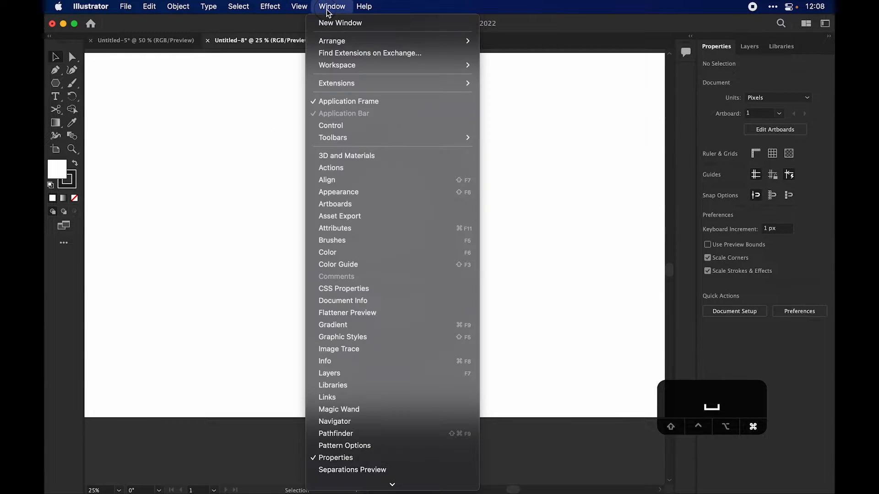
left_click(191, 86)
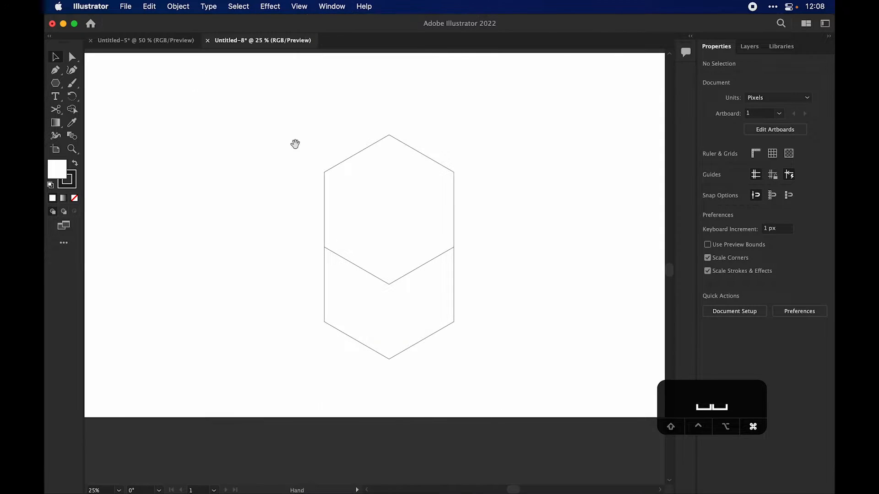
key("super+equal")
key("super+minus")
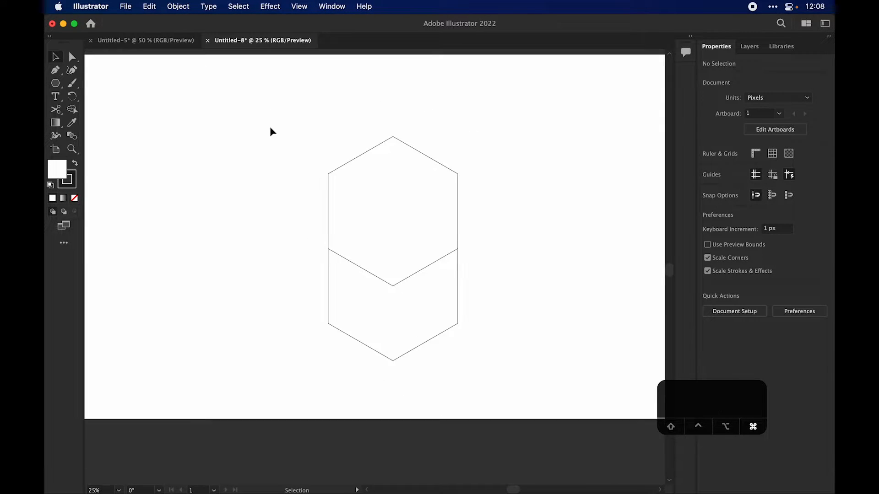
key("super+equal")
left_click_drag(271, 139, 272, 133)
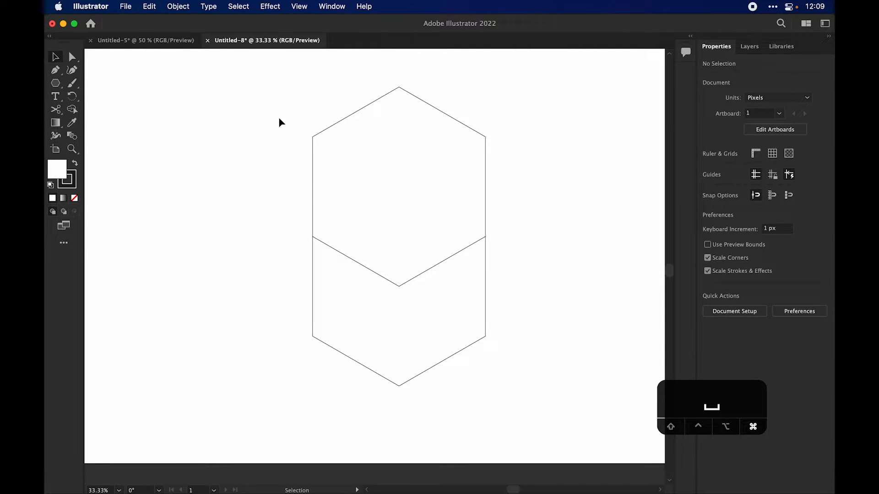
left_click(328, 12)
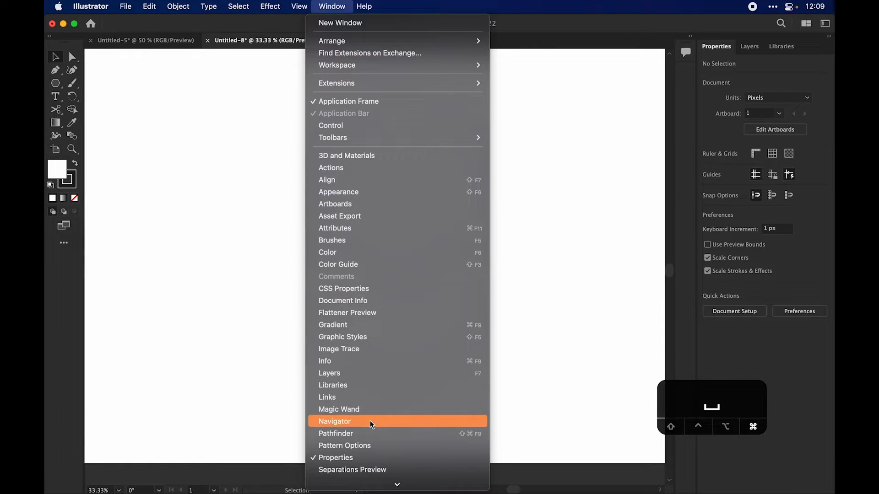
left_click(372, 433)
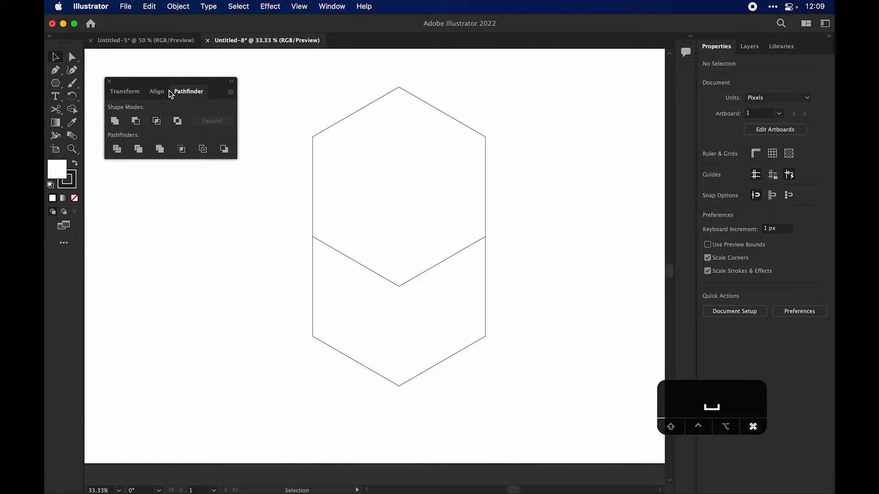
key("space")
left_click_drag(309, 84, 316, 87)
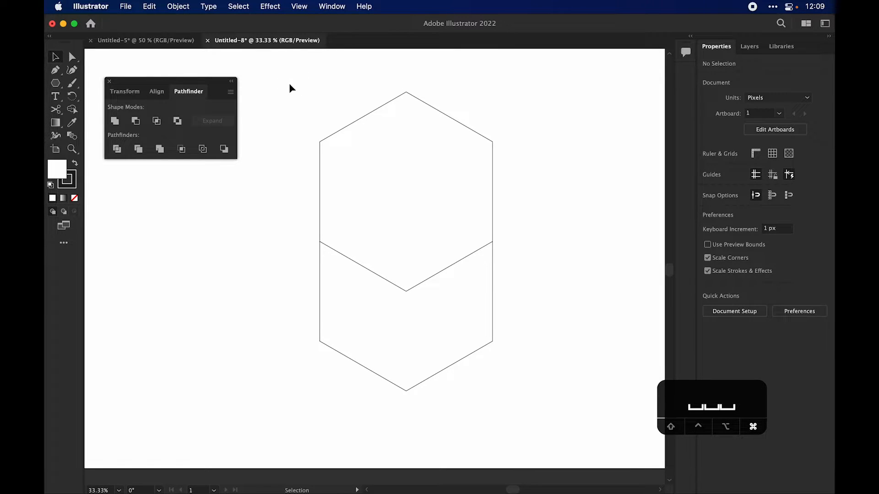
- Try to split the two overlapping hexagons into separate pieces with Pathfinder Divide
left_click_drag(278, 79, 552, 406)
left_click(567, 210)
left_click(303, 111)
left_click_drag(275, 80, 578, 410)
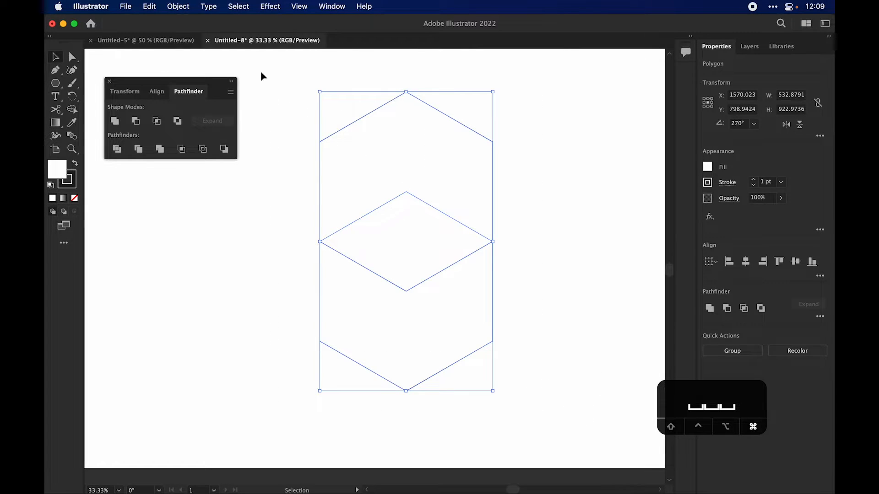
left_click(118, 149)
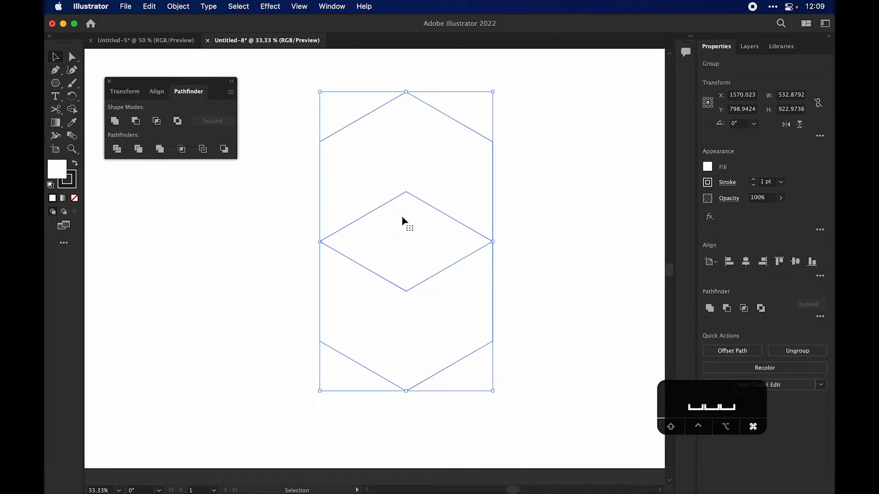
left_click(539, 164)
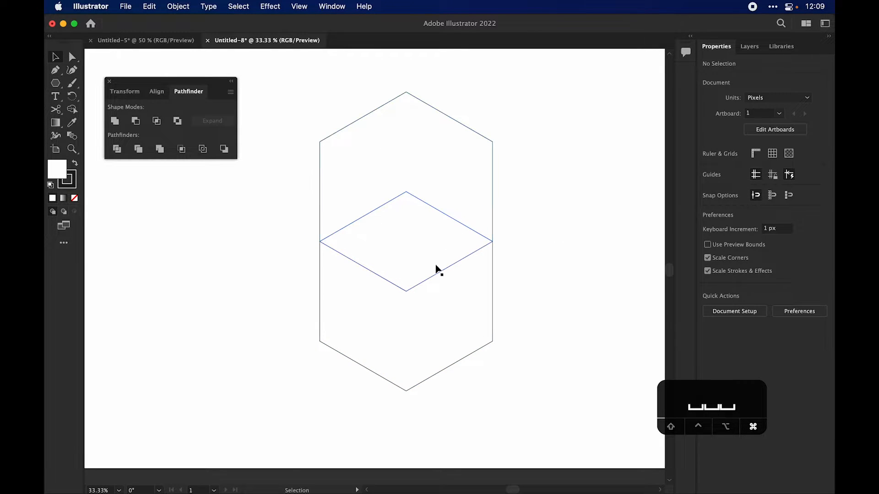
key("super+z")
left_click(557, 280)
left_click_drag(555, 316, 270, 143)
left_click(411, 249)
left_click(430, 303)
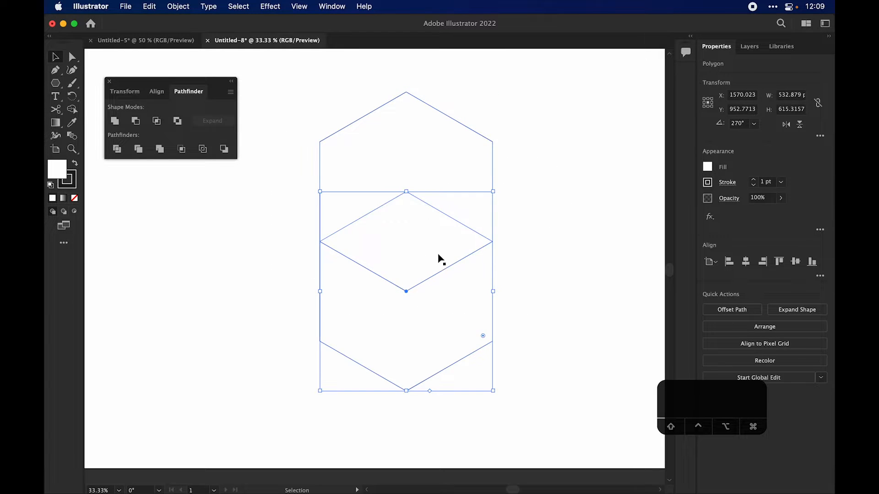
left_click(442, 327)
left_click(461, 223)
left_click(640, 265)
- Split both overlapping hexagons into separate pieces with Pathfinder Divide, and deselect them
left_click_drag(285, 111, 551, 400)
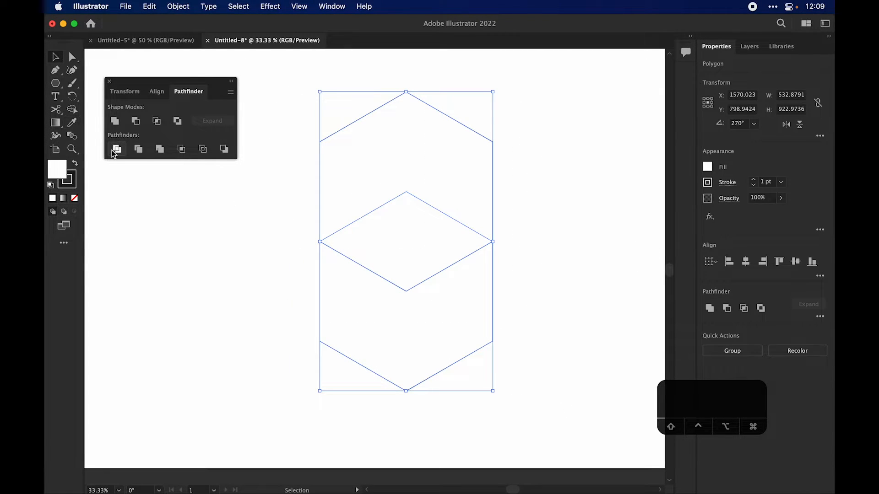
key("super+g")
left_click(222, 211)
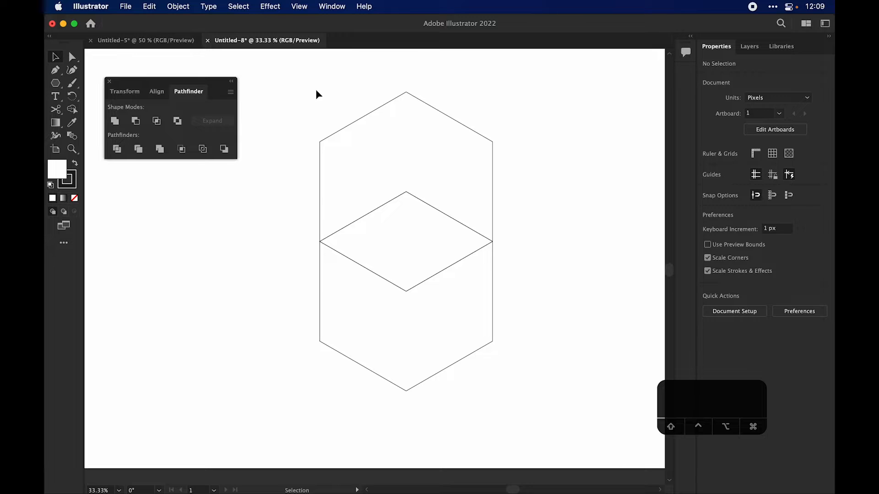
- Delete the three outermost anchor points of the upper hexagon piece so only the cube outline remains
left_click(73, 57)
left_click_drag(300, 80, 516, 171)
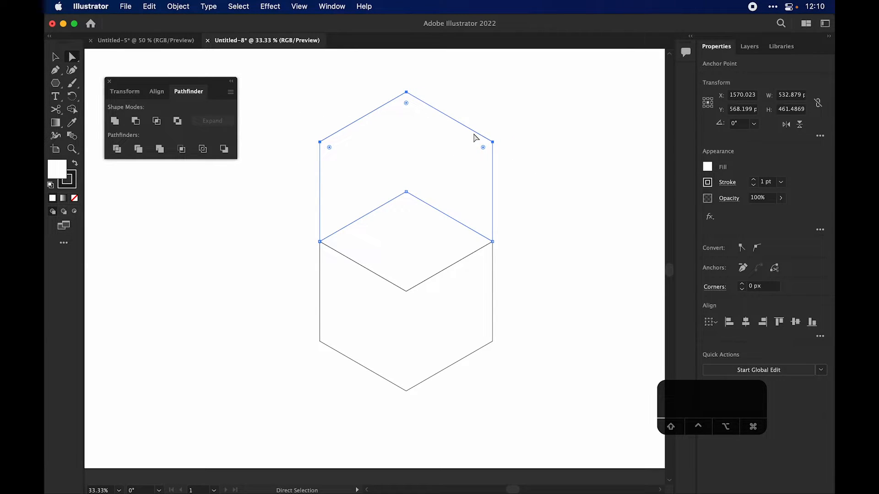
key("BackSpace")
key("a")
left_click(455, 173)
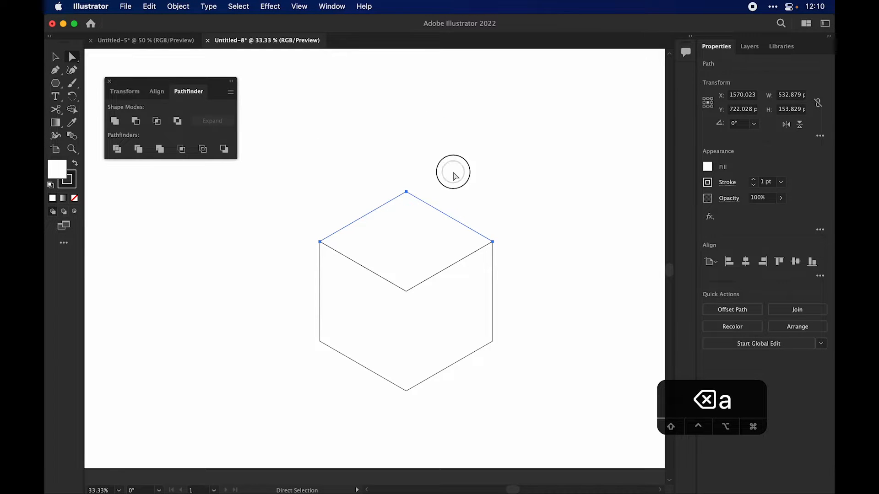
- Move the whole cube group up and slightly right, to about X 1594 px and Y 790 px
left_click_drag(268, 177, 610, 427)
key("v")
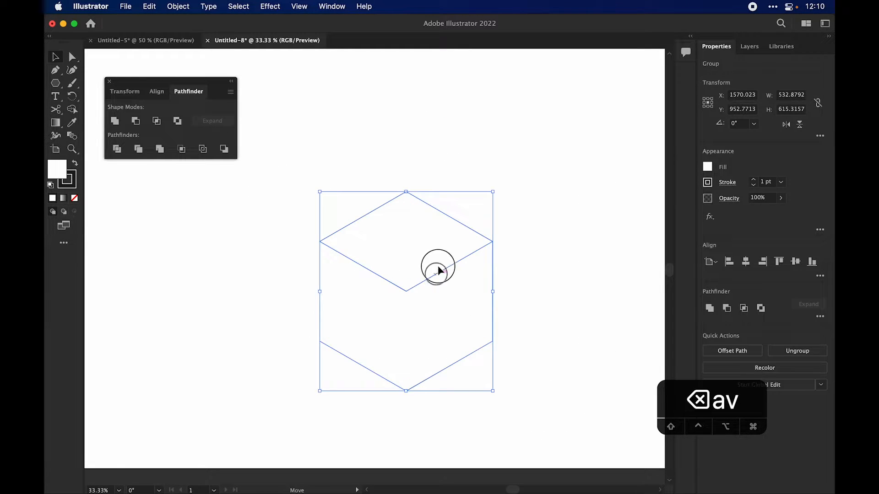
left_click_drag(437, 269, 444, 216)
left_click(544, 216)
key("super+minus")
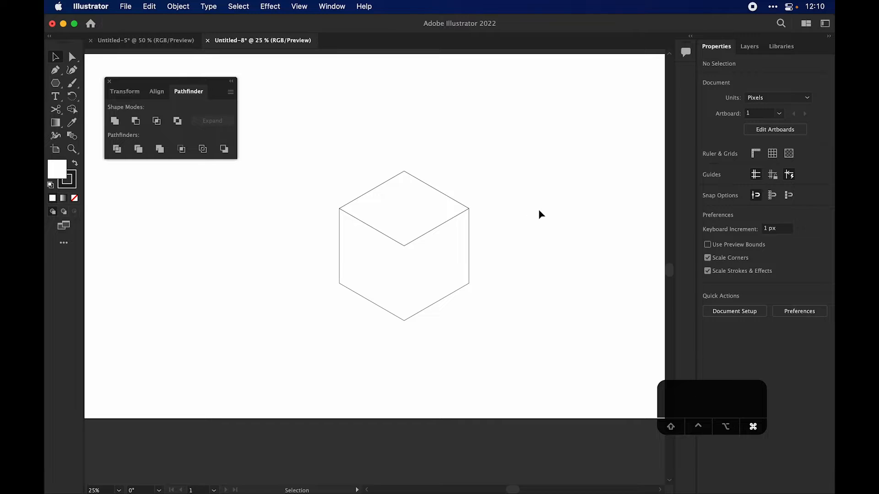
left_click(526, 210, "super")
left_click_drag(526, 207, 500, 199)
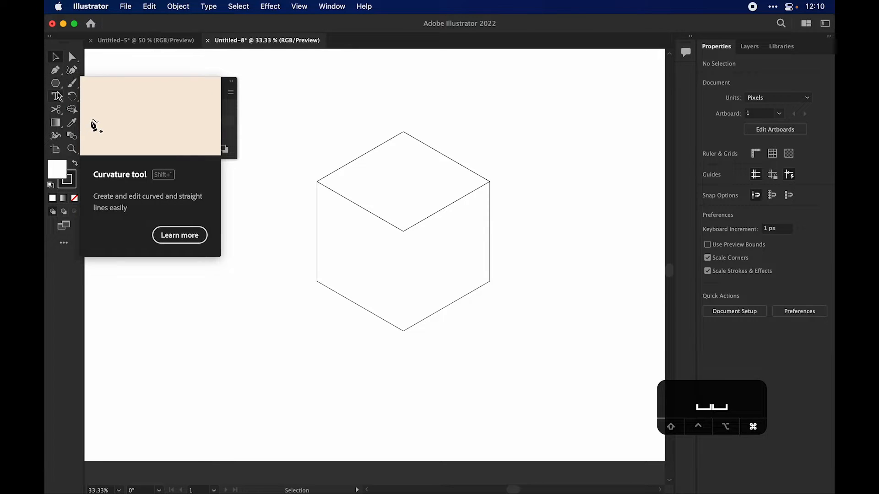
- Draw a vertical line segment about 881 px long through the cube's centre, extending past its highest and lowest vertices
left_click(56, 97)
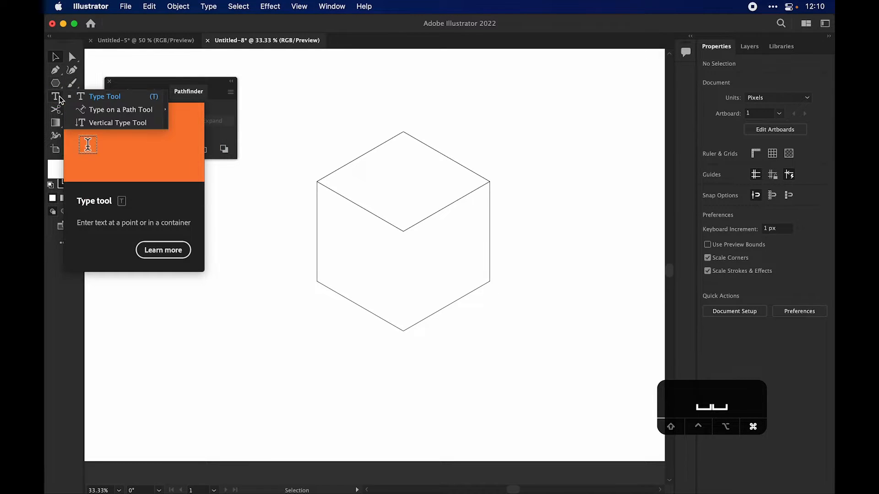
left_click(55, 83)
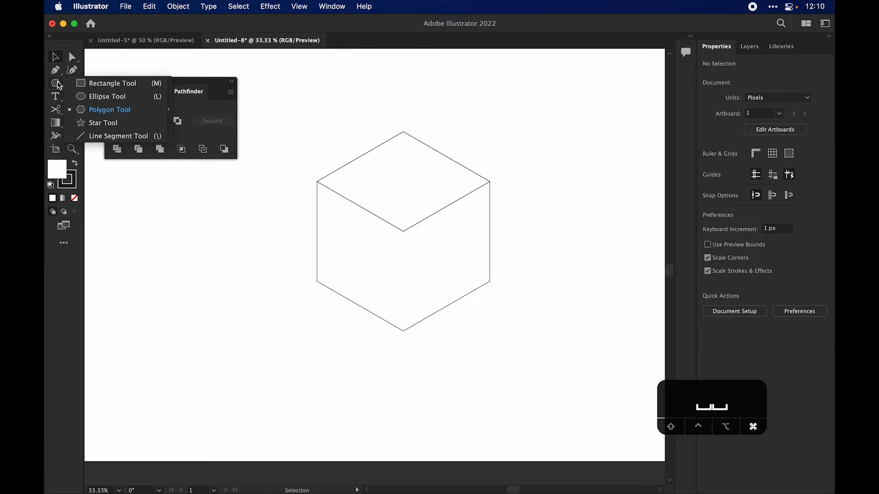
left_click(60, 86)
left_click(57, 84)
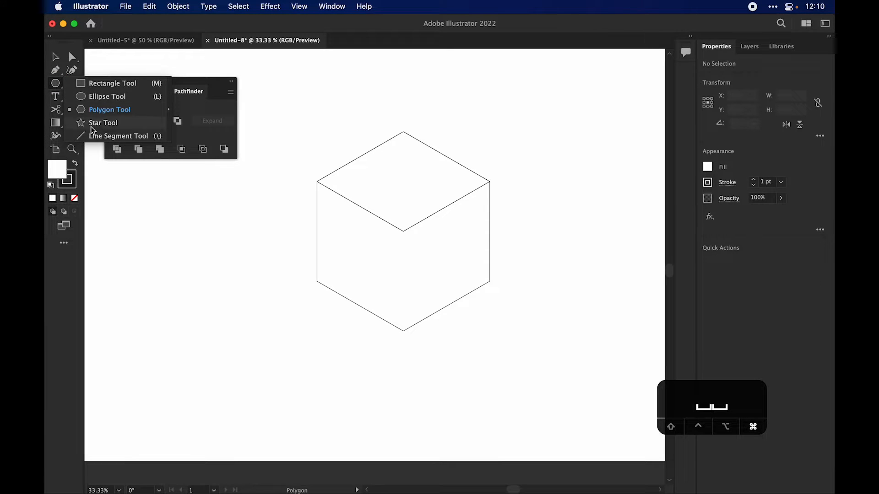
left_click(57, 84)
left_click(57, 84)
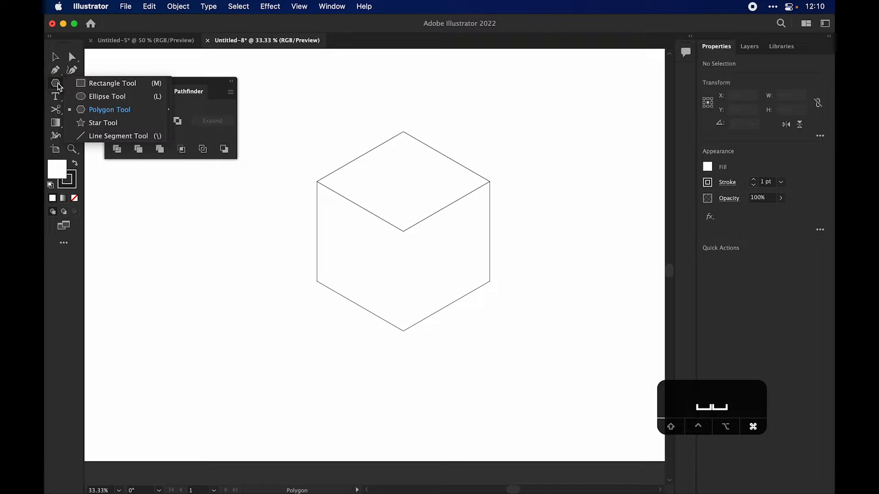
left_click(94, 137)
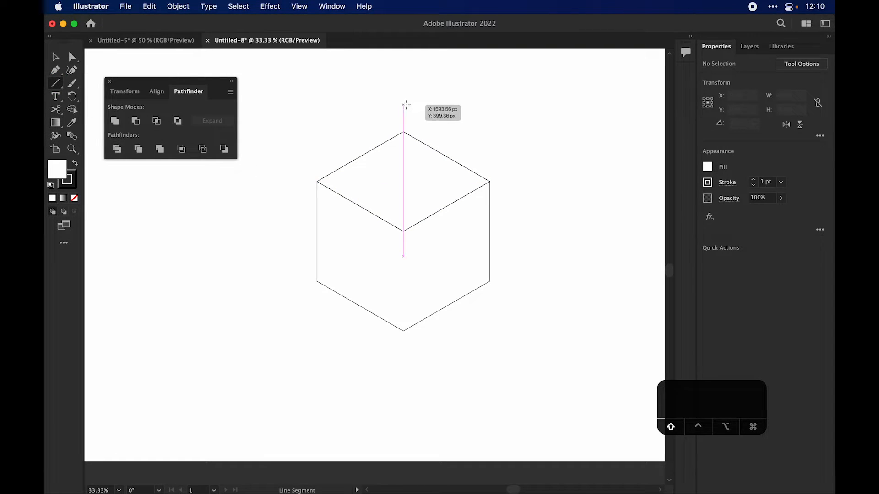
left_click_drag(403, 256, 404, 86)
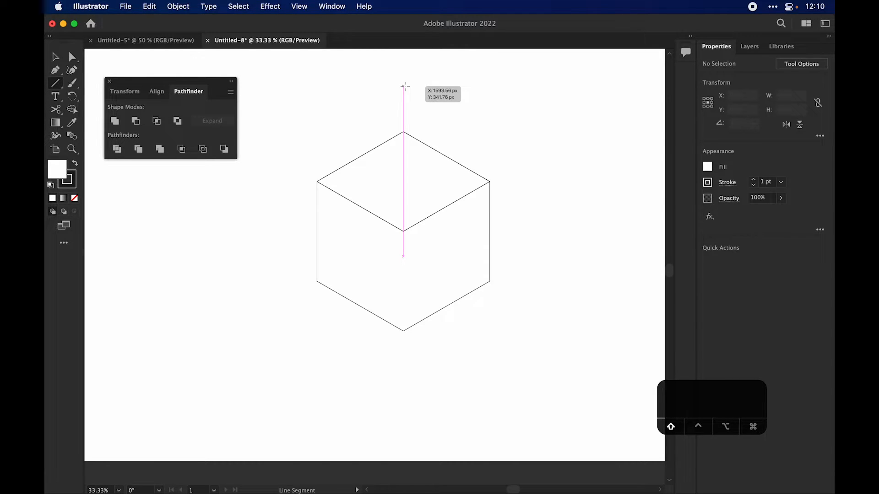
left_click_drag(404, 86, 412, 371)
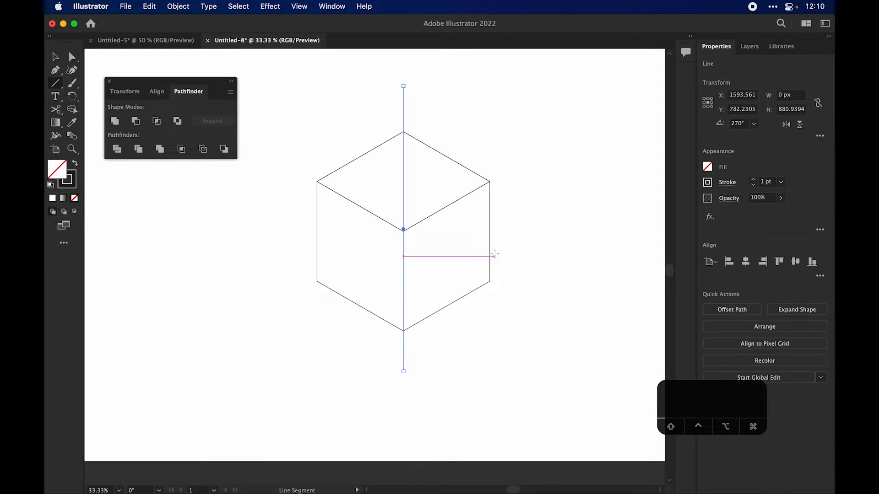
- Select the cube together with the vertical line and cut it along that line with Pathfinder Divide
key("a")
left_click(525, 182)
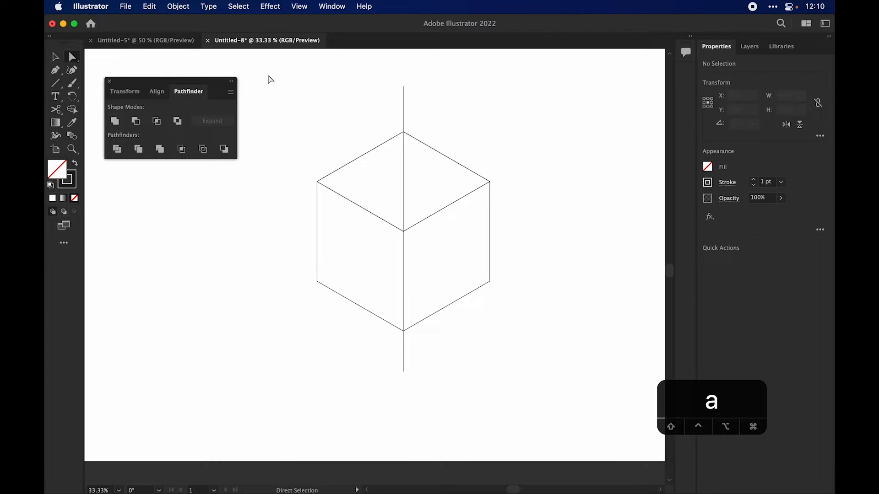
left_click_drag(260, 69, 573, 401)
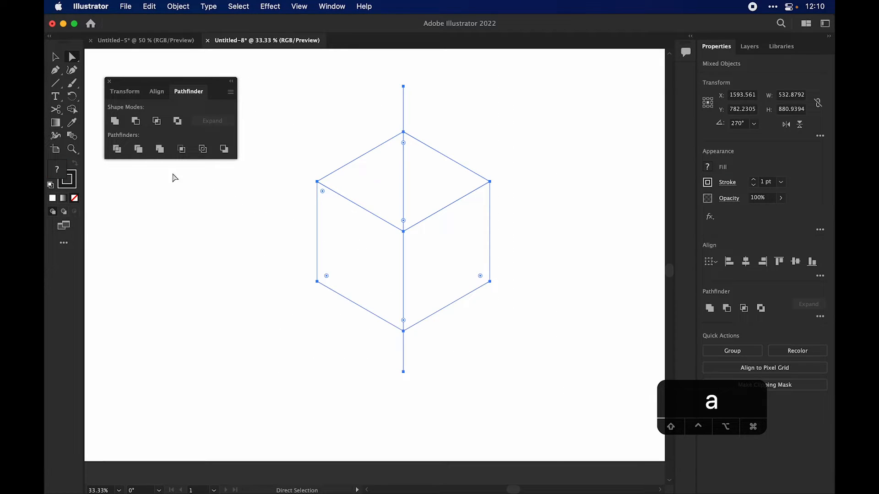
left_click(117, 150)
left_click(222, 258)
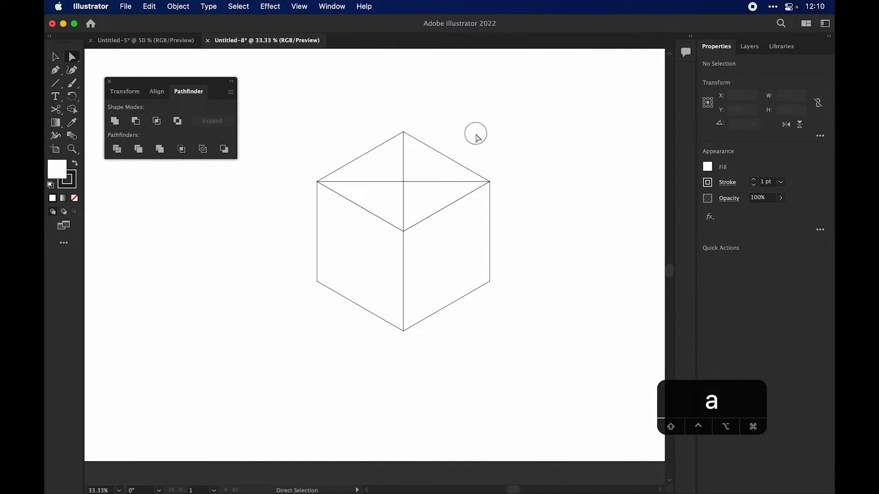
- Examine the individual triangular pieces that make up the cube's top face
left_click_drag(289, 115, 569, 311)
left_click(491, 142)
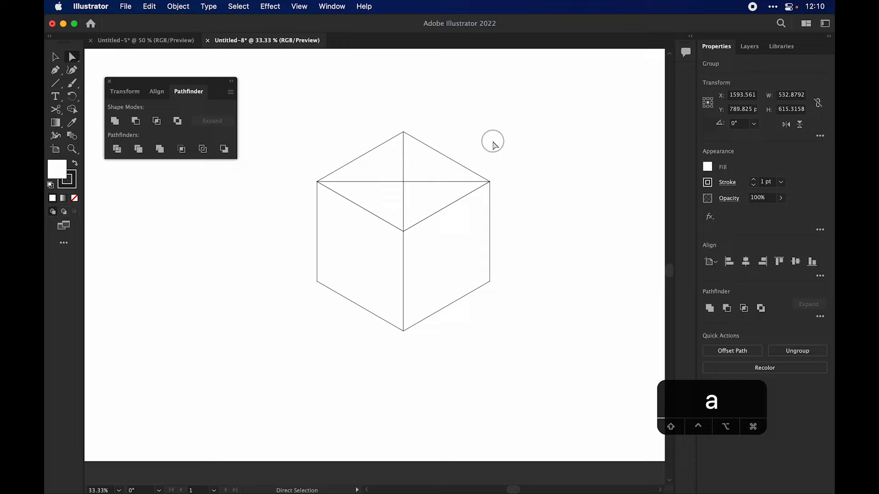
left_click(379, 162)
left_click(425, 191)
left_click(437, 162)
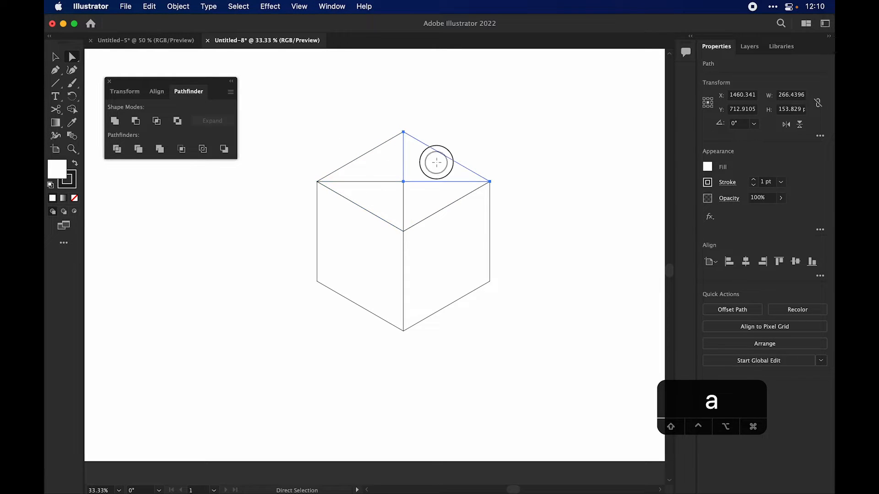
left_click(468, 138)
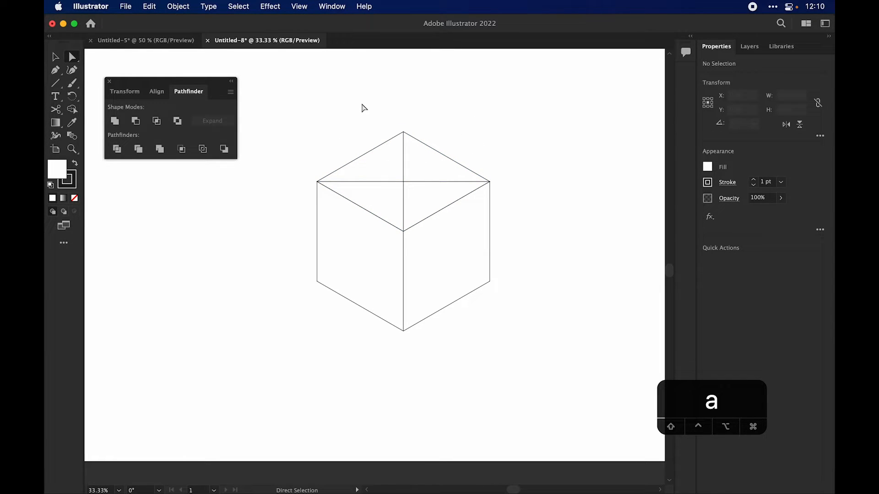
left_click(519, 153)
left_click_drag(359, 112, 446, 198)
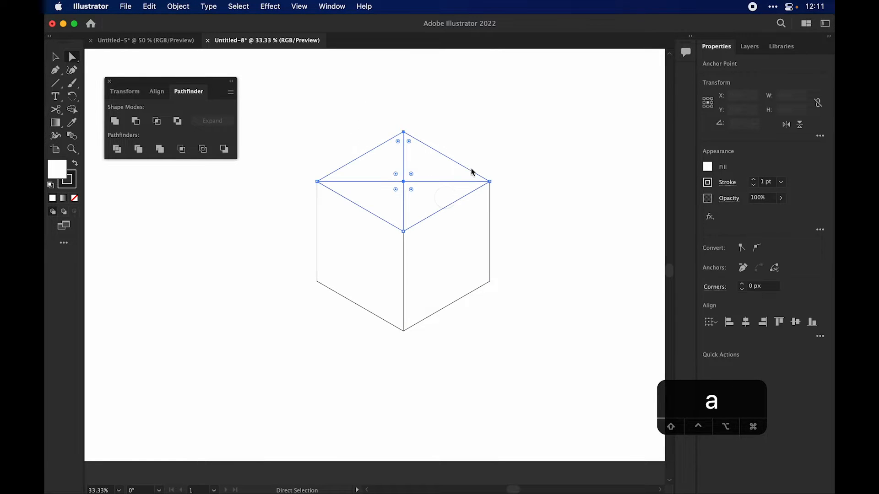
left_click(481, 158)
left_click(426, 166)
left_click(442, 127)
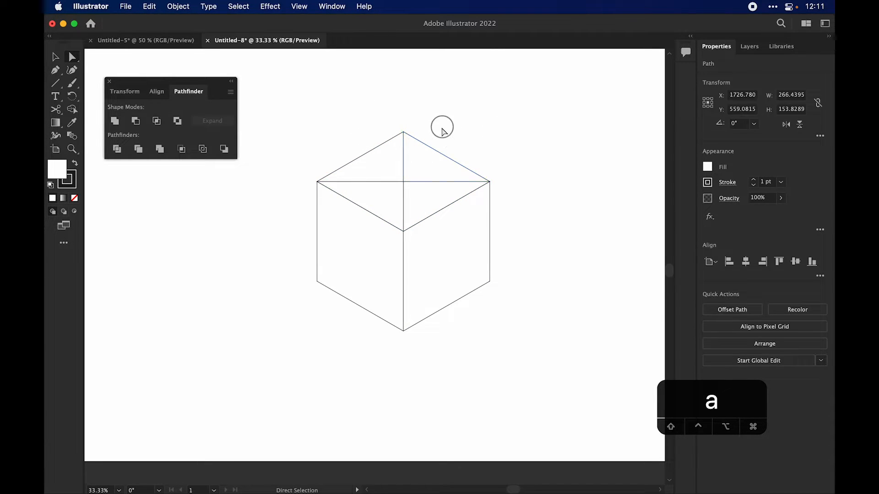
- Merge the two right-hand triangles of the cube's top face into one shape with Pathfinder Unite
left_click(431, 161)
left_click(426, 201, "shift")
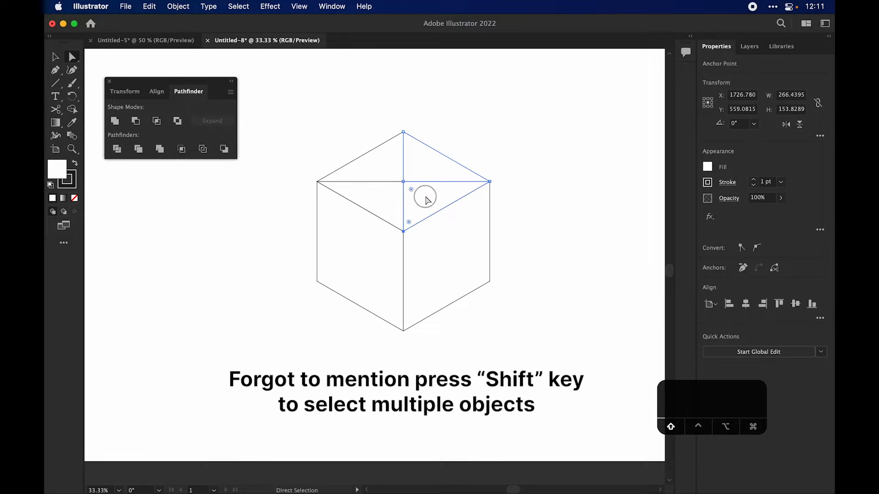
left_click(116, 122)
left_click(350, 130)
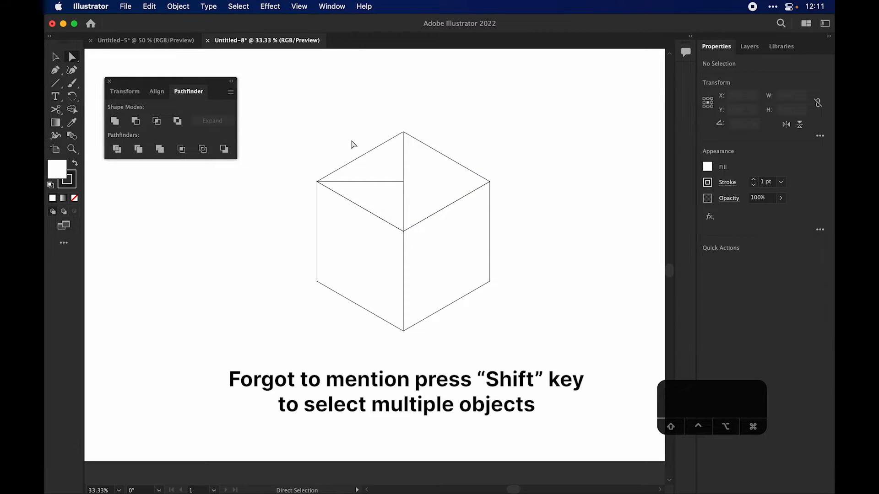
- Merge the two left-hand triangles of the cube's top face into one shape with Pathfinder Unite
left_click(372, 166)
left_click(379, 197, "shift")
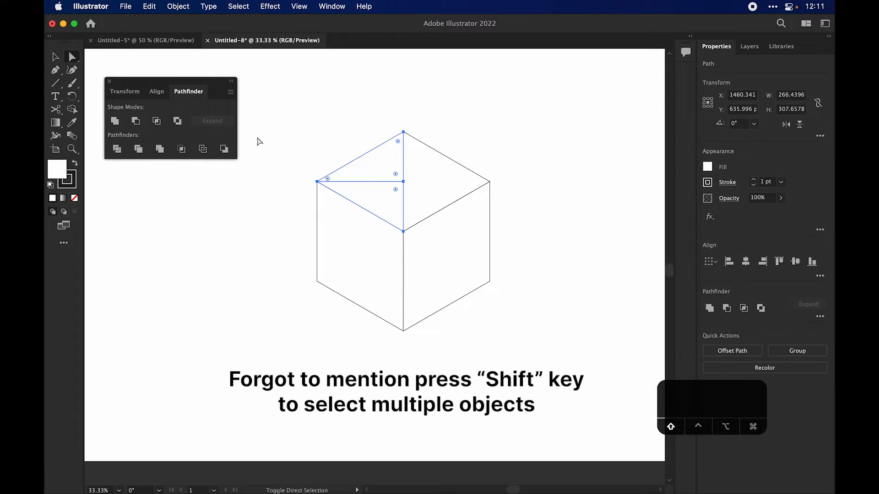
left_click(114, 121)
left_click(443, 133)
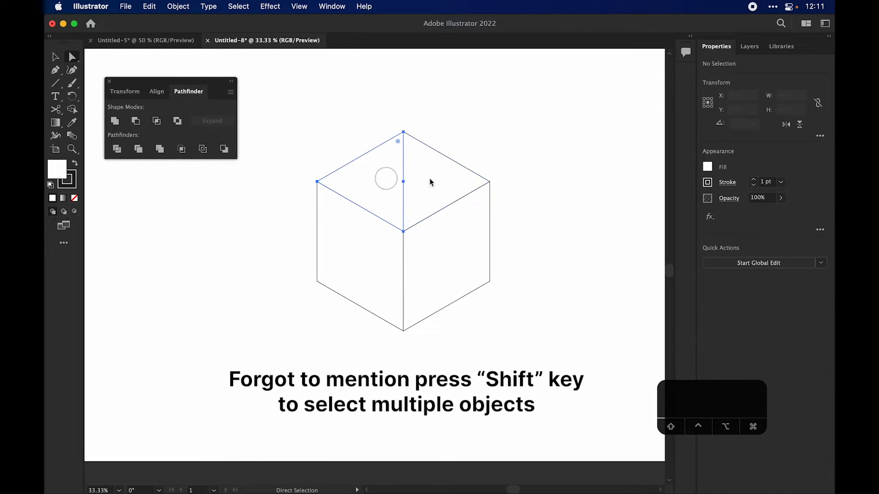
- Examine the cube's two top halves and two front faces by selecting them one at a time
left_click(433, 184)
left_click(441, 286)
left_click(393, 272)
left_click(386, 188)
left_click(451, 190)
left_click(442, 241)
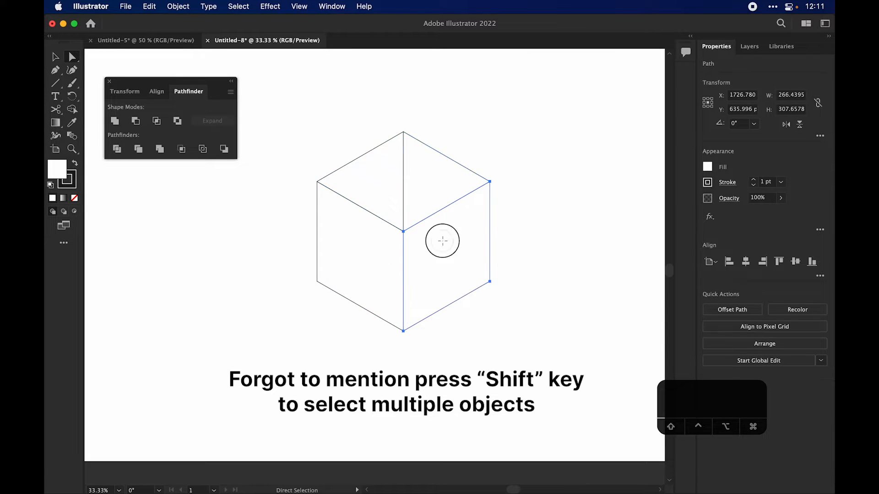
left_click(438, 197, "shift")
left_click_drag(541, 275, 534, 231)
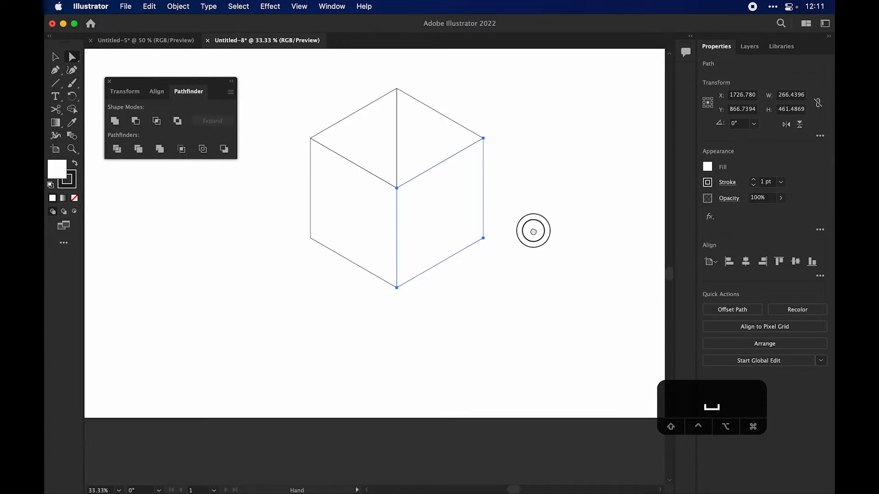
left_click_drag(532, 190, 533, 222)
key("super+minus")
left_click(530, 208)
left_click_drag(416, 202, 487, 188)
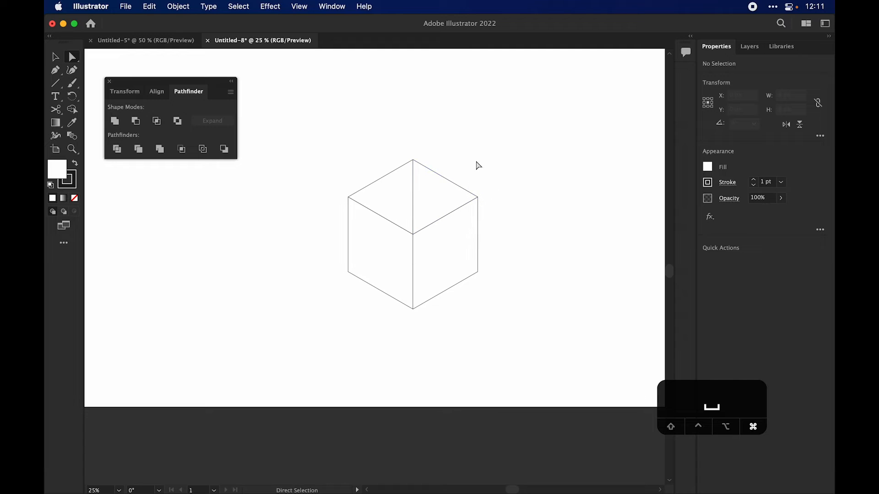
mouse_move(320, 134)
left_mouse_down()
mouse_move(527, 313)
mouse_move(306, 137)
left_mouse_up()
left_click(551, 304)
left_click_drag(390, 187, 379, 164)
left_click(290, 123)
left_click_drag(299, 103, 523, 297)
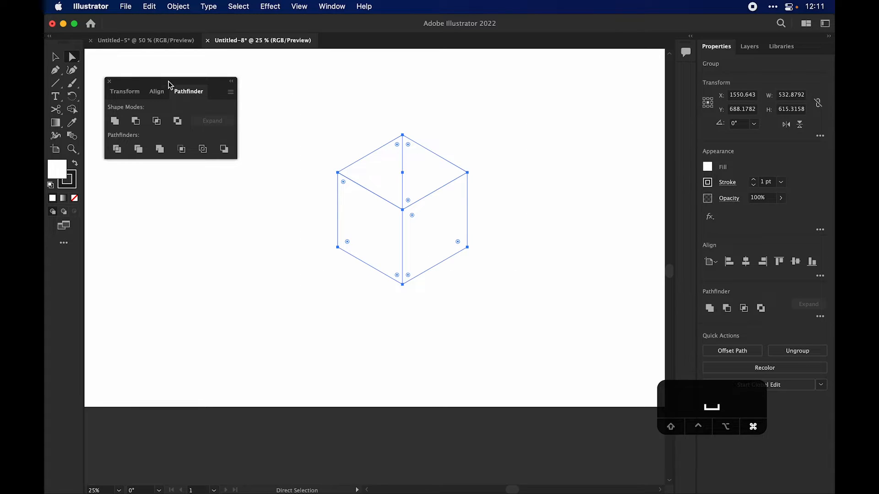
left_click(312, 112)
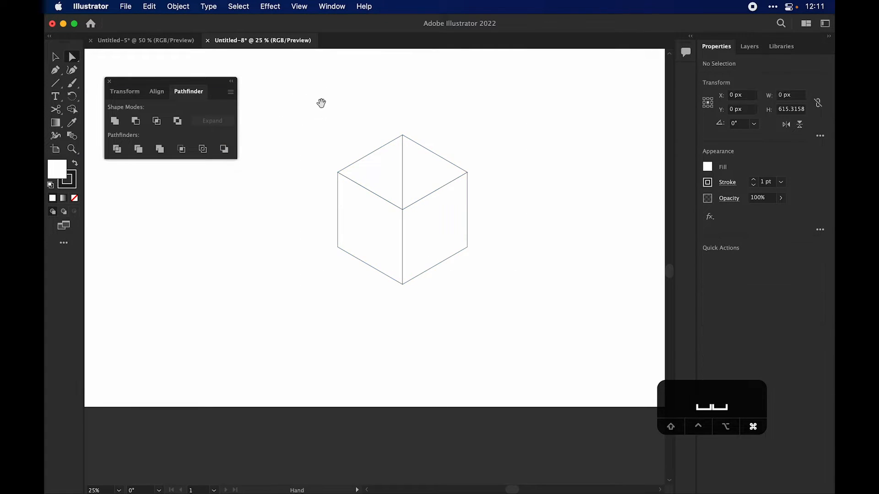
left_click_drag(321, 102, 379, 165)
key("super+equal")
left_click_drag(287, 117, 287, 129)
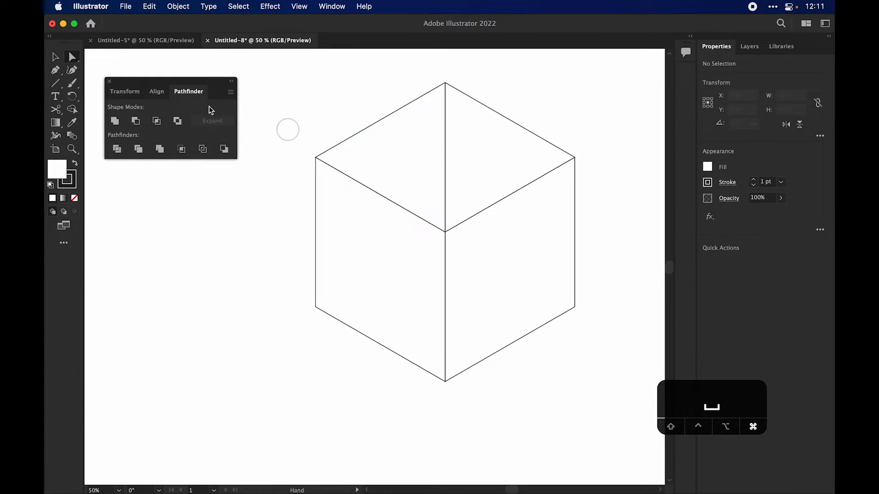
left_click_drag(194, 85, 191, 82)
left_click(294, 79)
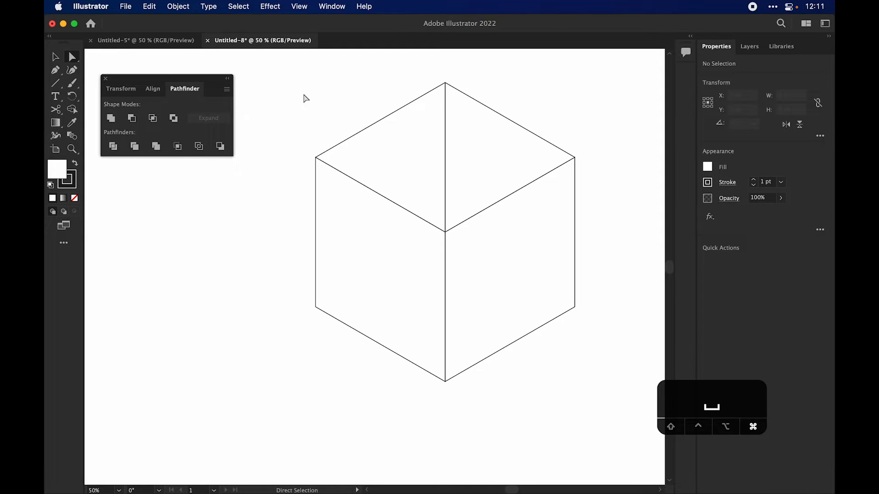
- Recheck that each of the cube's four faces can be selected as a separate shape
left_click(506, 122)
scroll(508, 122, "up", 2)
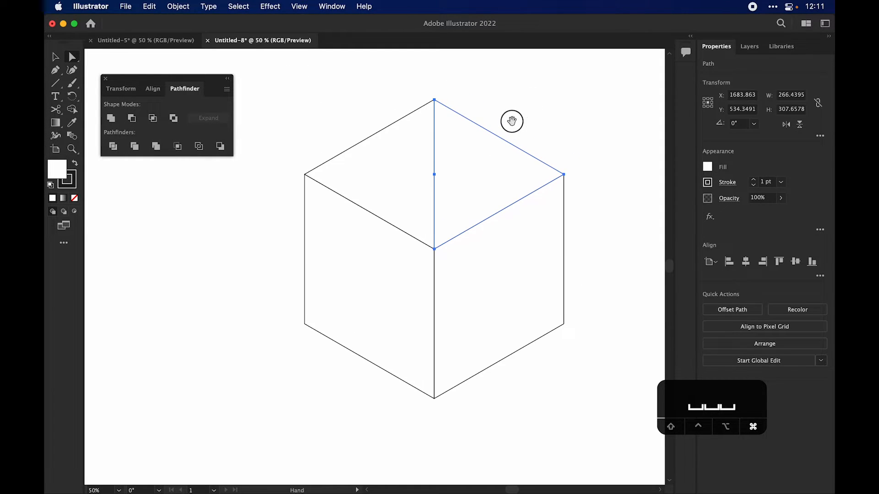
left_click(372, 183)
left_click(375, 246)
left_click(500, 272)
left_click(536, 134)
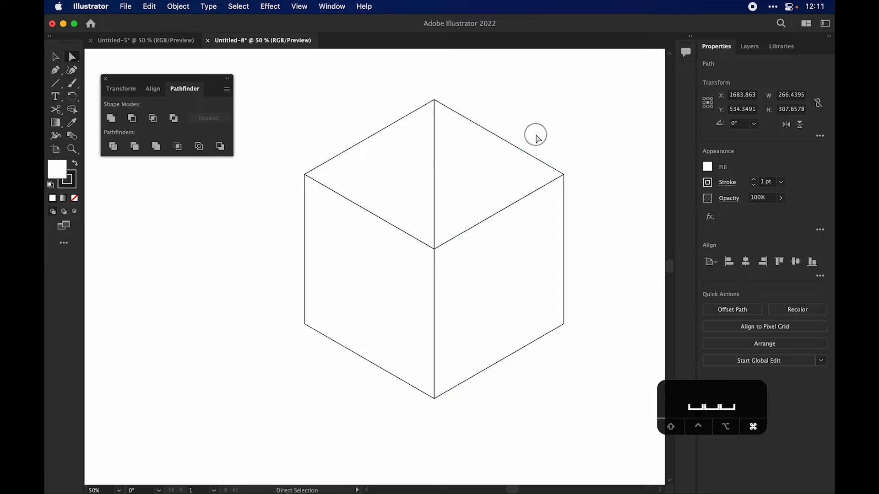
left_click_drag(534, 133, 507, 130)
key("super+minus")
key("super+equal")
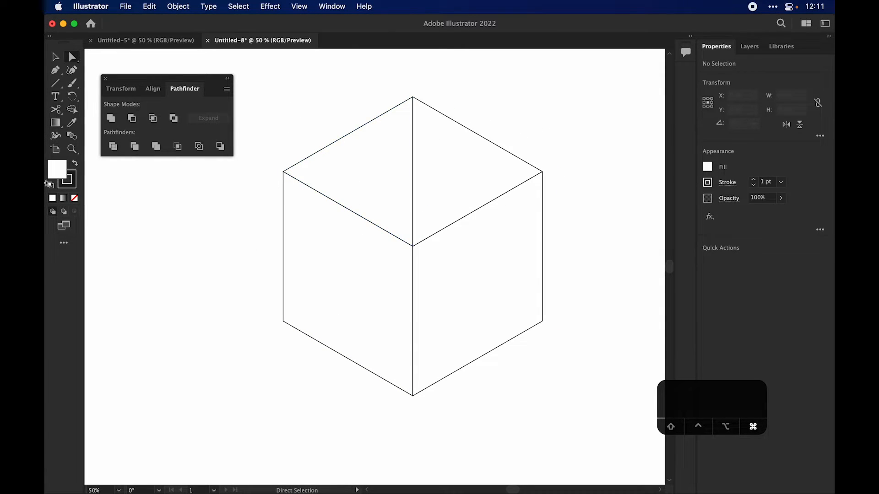
- Apply a linear gradient fill to the cube's left front face
left_click(359, 175)
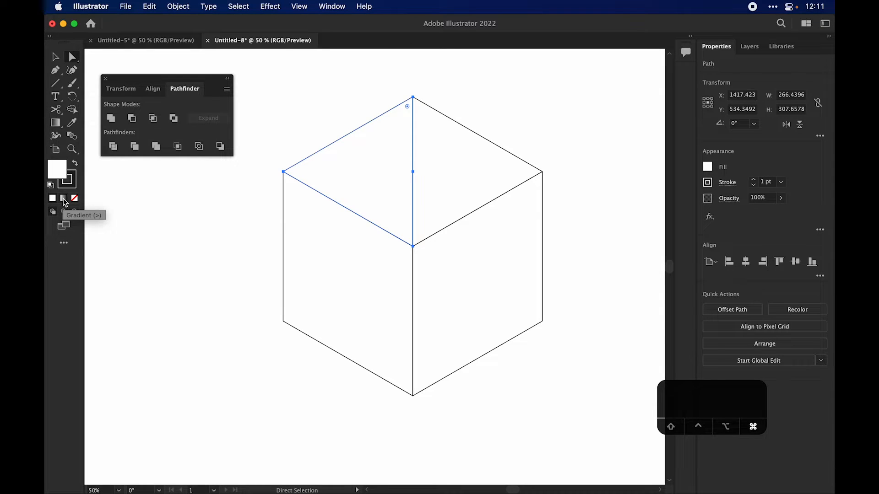
left_click(340, 283)
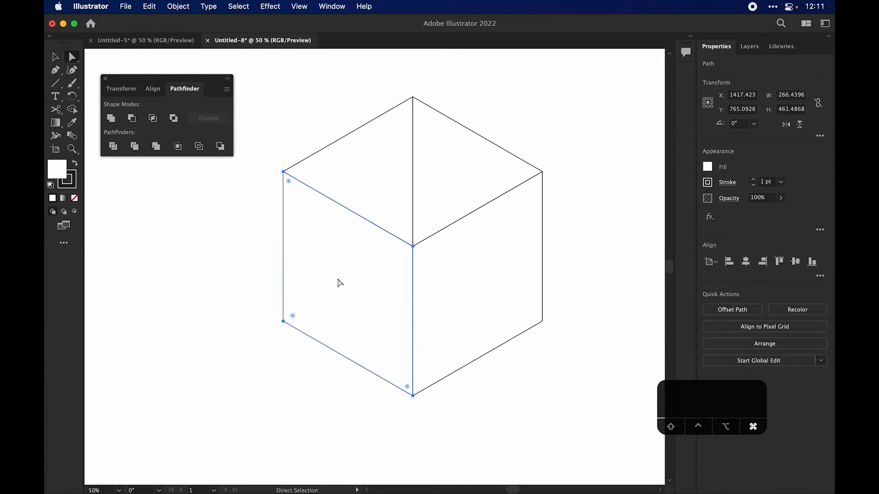
left_click(196, 275)
left_click_drag(224, 253, 330, 355)
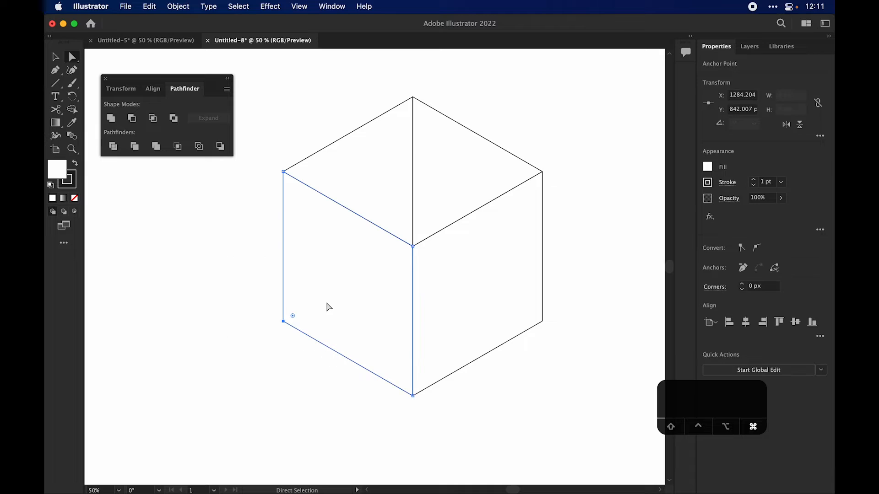
left_click(64, 199)
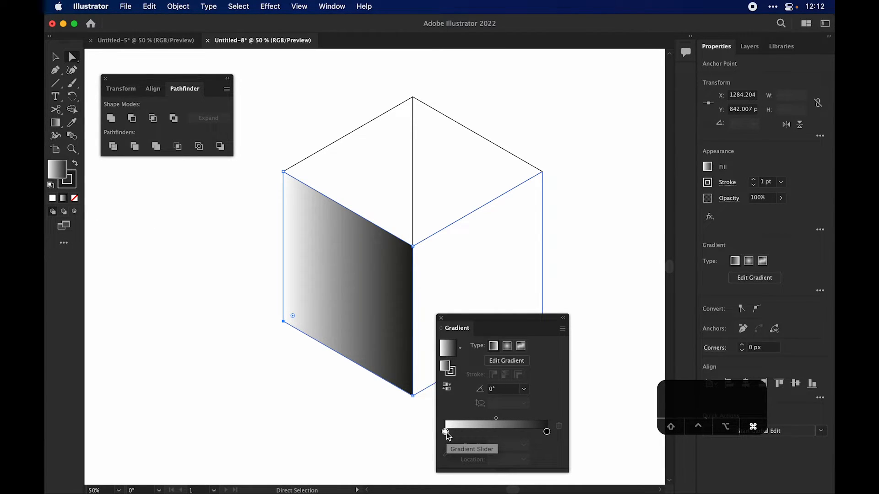
- Set the starting colour of the left front face's gradient to the red-orange swatch
left_click_drag(450, 437, 483, 341)
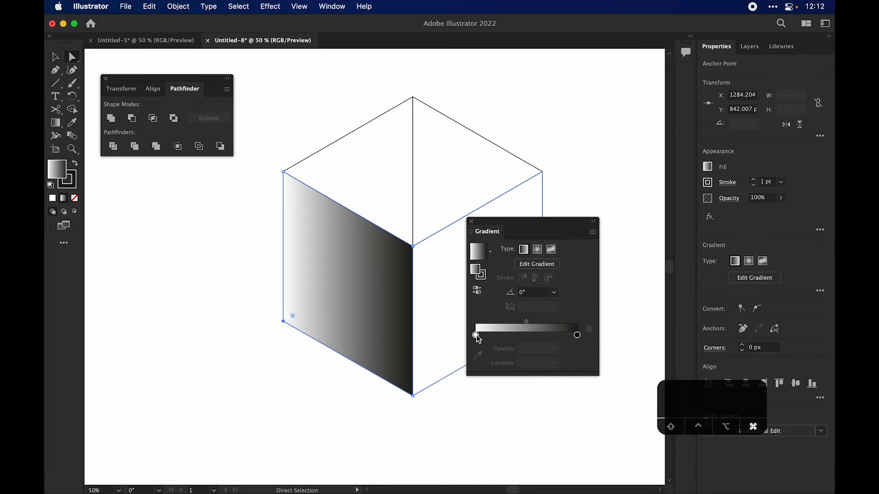
left_click(476, 336)
double_click(476, 336)
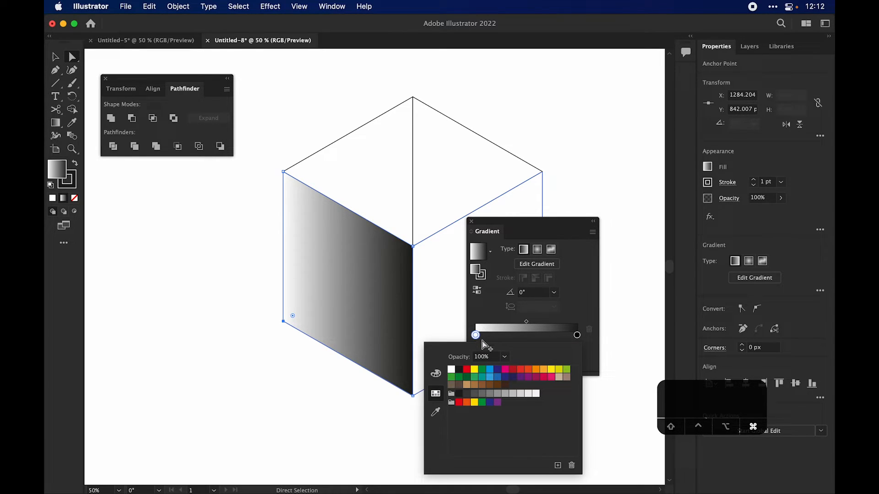
left_click(527, 370)
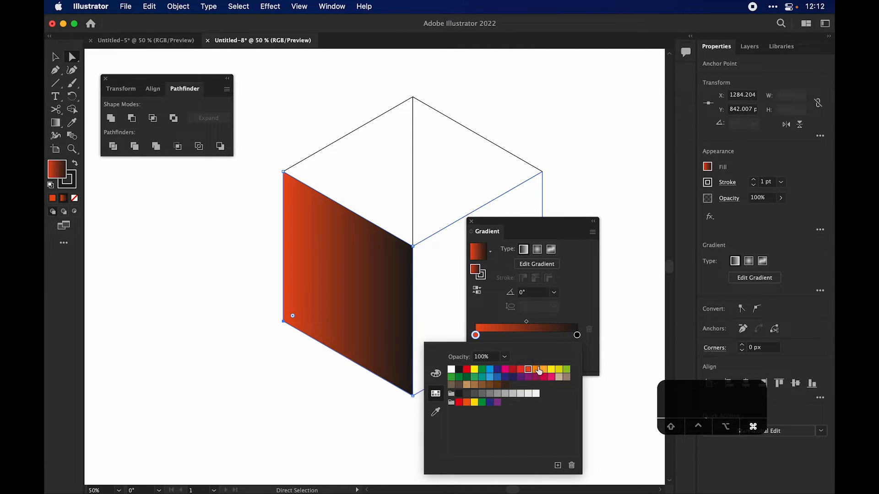
- Set the end colour of the left front face's gradient to the orange swatch C=0 M=35 Y=85 K=0
left_click(578, 336)
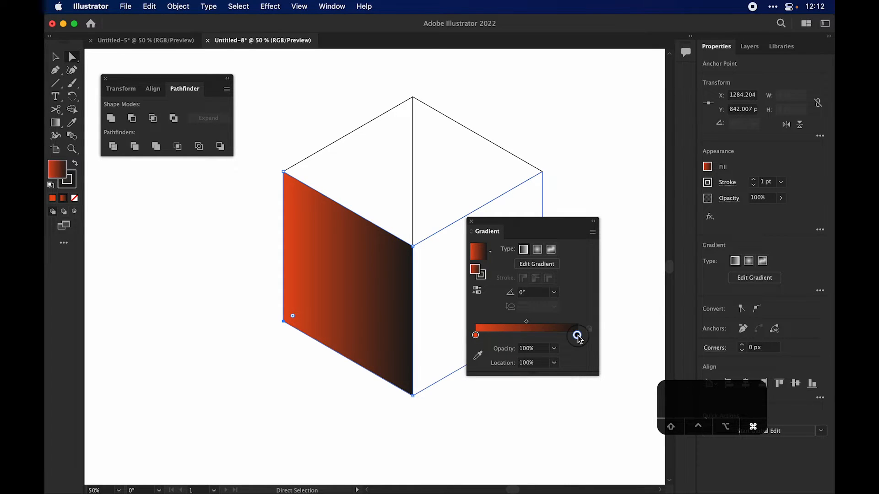
double_click(577, 336)
left_click(552, 370)
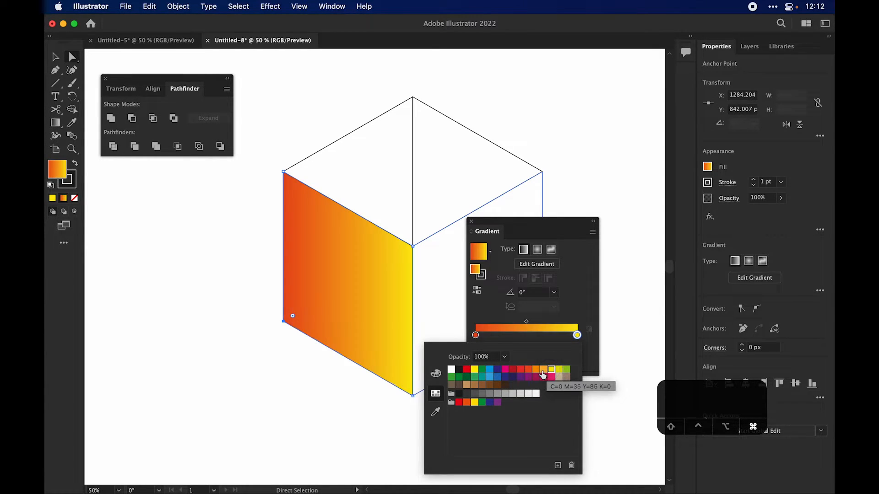
left_click(544, 370)
left_click(582, 236)
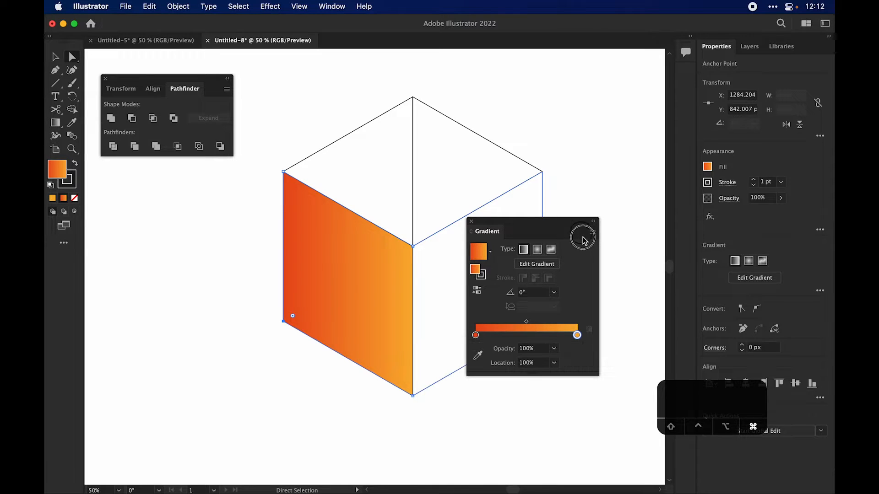
- Move the gradient settings off the cube so they no longer cover its right front face
left_click(581, 177)
left_click_drag(538, 229, 173, 189)
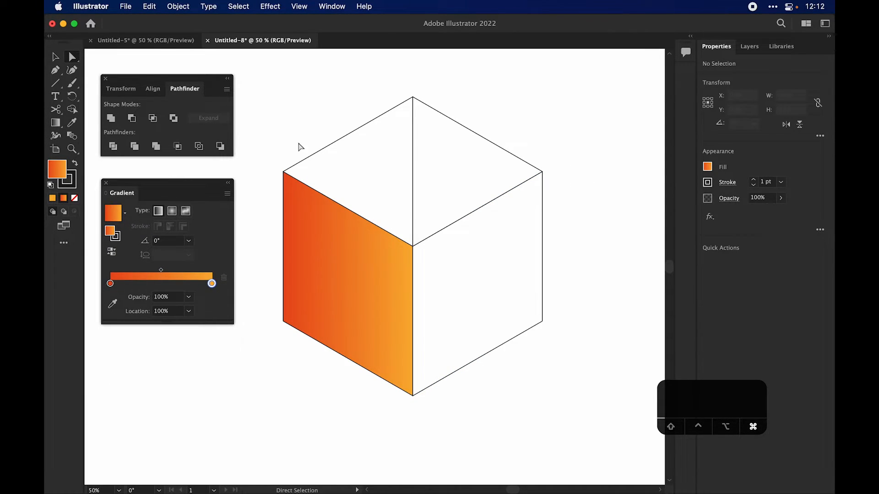
left_click(343, 274)
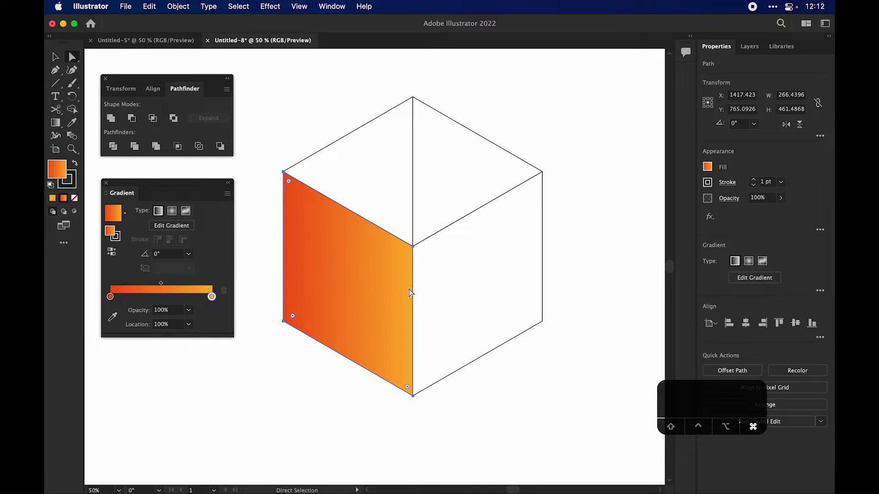
left_click(547, 388)
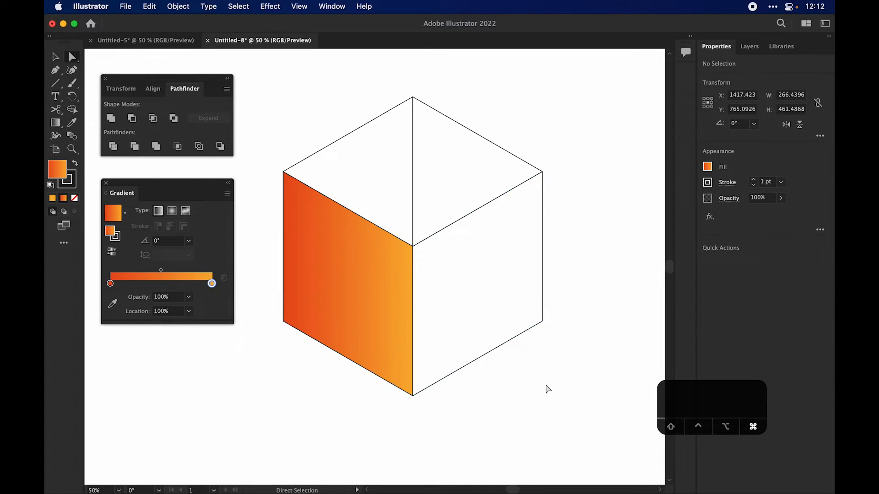
- Copy the orange-red gradient from the left front face onto the cube's right front face with the Eyedropper
left_click(491, 280)
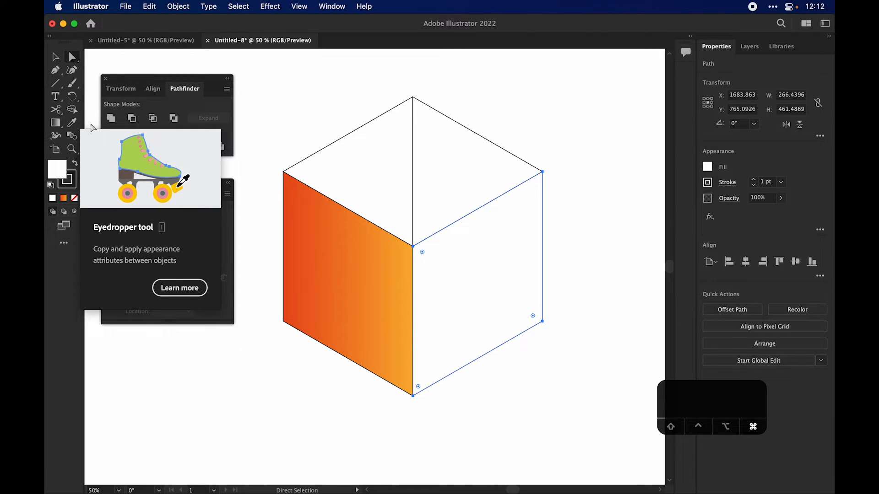
left_click(77, 125)
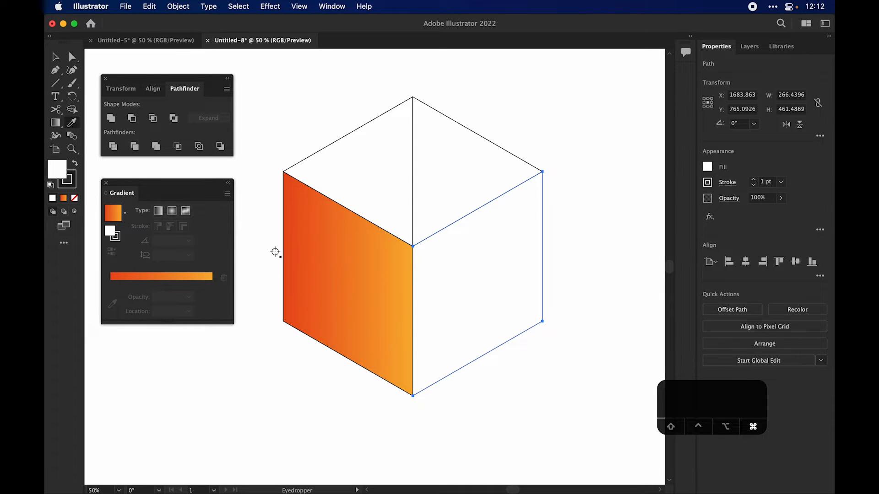
left_click(338, 277)
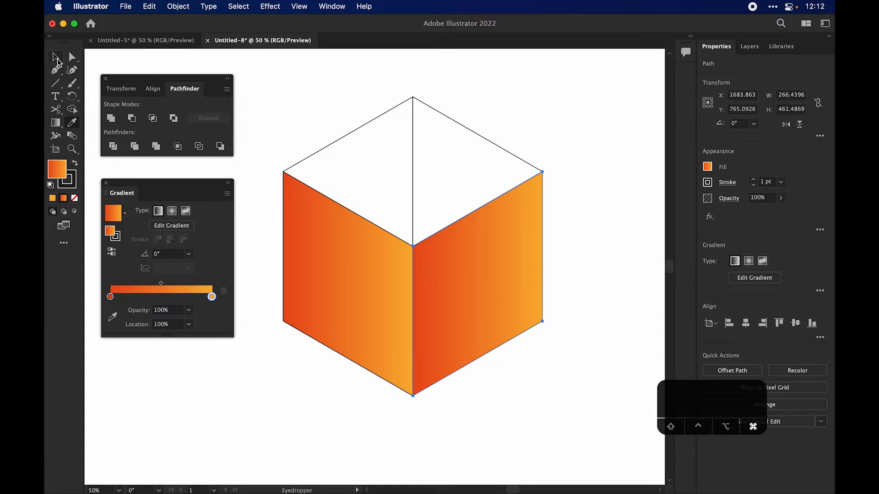
- Copy the orange-red gradient onto the left half of the cube's top face with the Eyedropper and deselect it
left_click(56, 58)
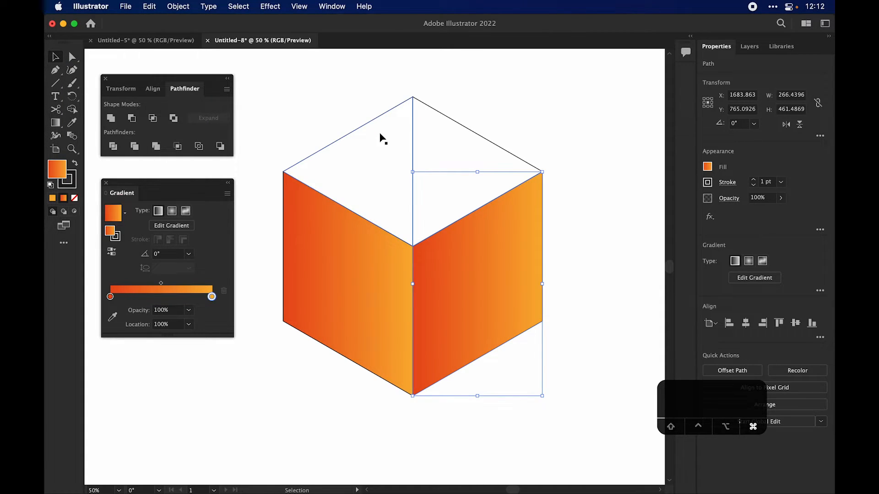
left_click(350, 109)
left_click(389, 158)
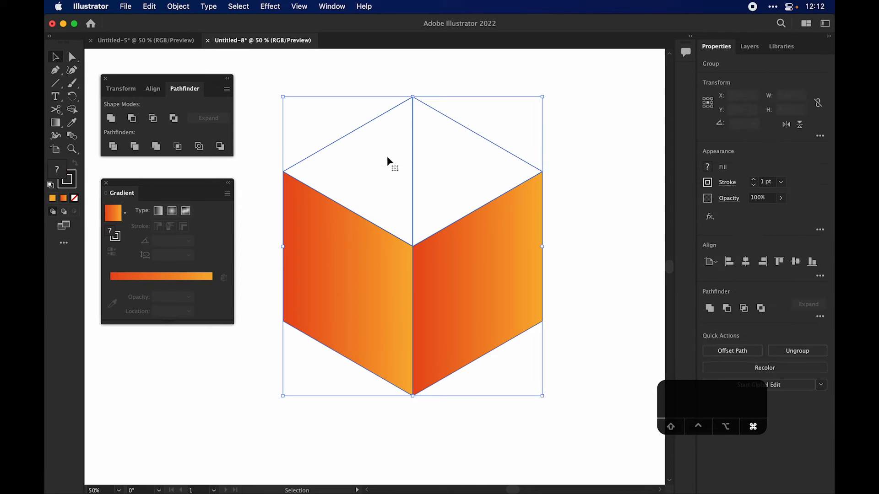
key("a")
left_click(366, 161)
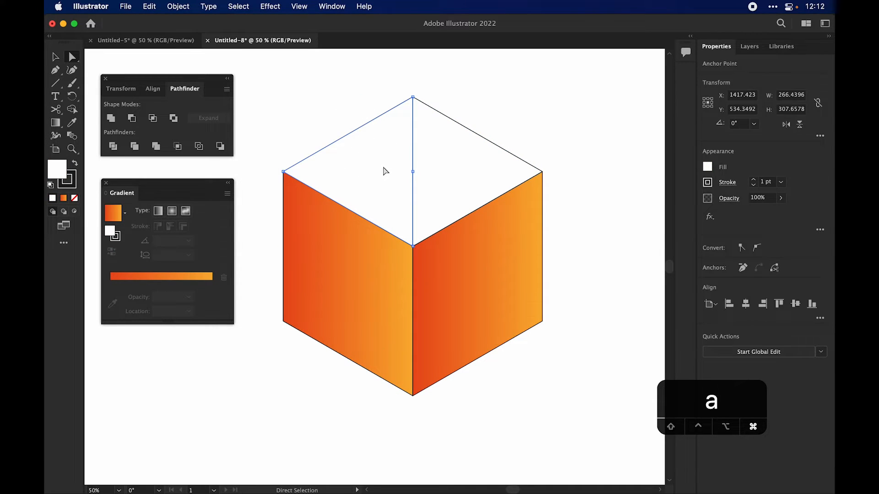
key("i")
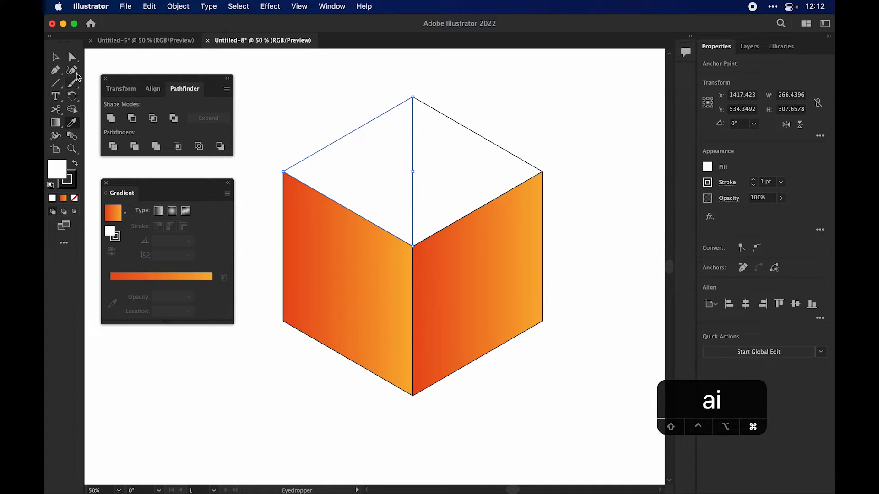
left_click(359, 261)
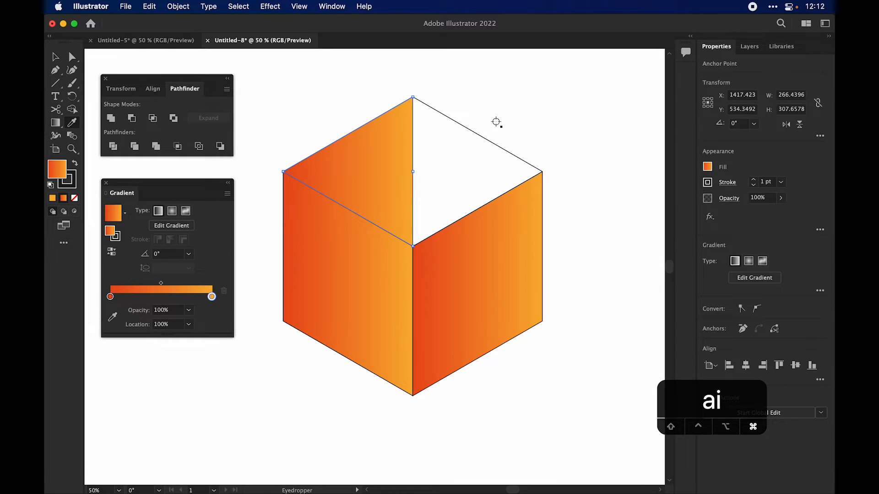
key("v")
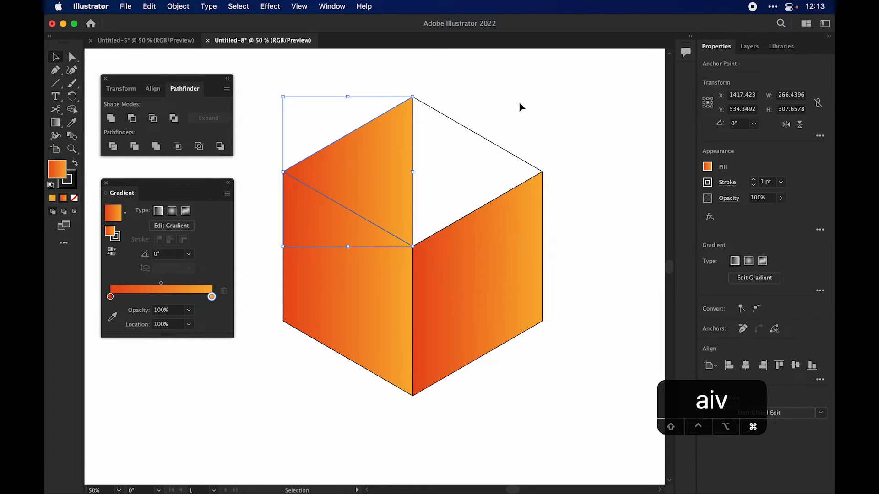
left_click(460, 158)
left_click(494, 123)
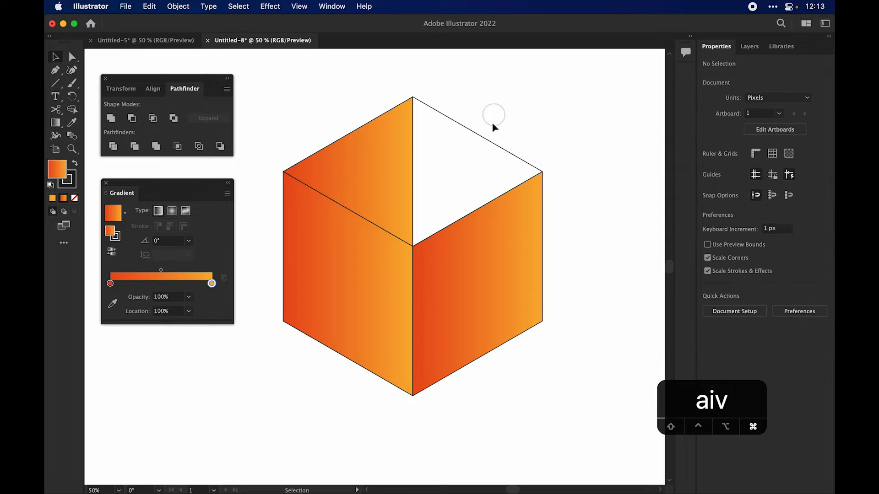
- Copy the orange-red gradient from the right front face onto the right half of the top face with the Eyedropper and deselect it
left_click(463, 174)
key("a")
left_click(462, 173)
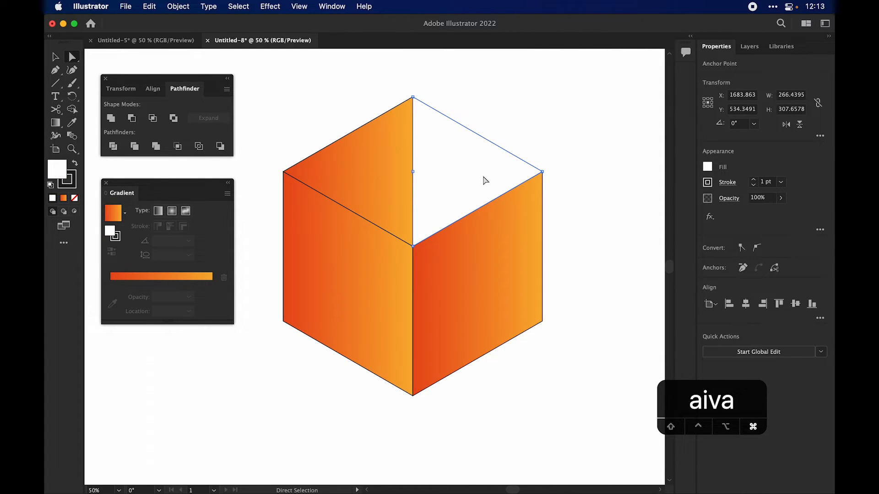
key("i")
left_click(474, 247)
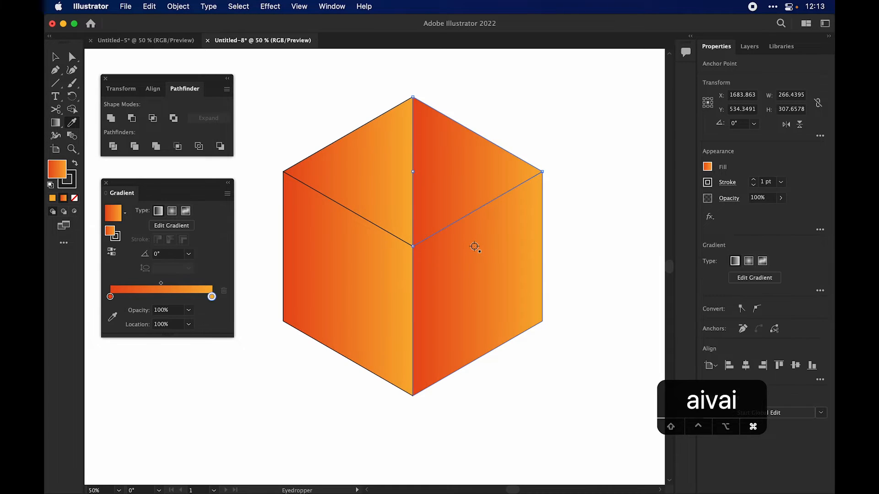
key("a")
left_click(547, 129)
- Redraw the left front face's gradient diagonally from lower right to upper left at about 154° with the Gradient tool
key("space")
left_click_drag(529, 121, 510, 134)
key("super+minus")
key("super+minus")
key("space")
key("super+equal")
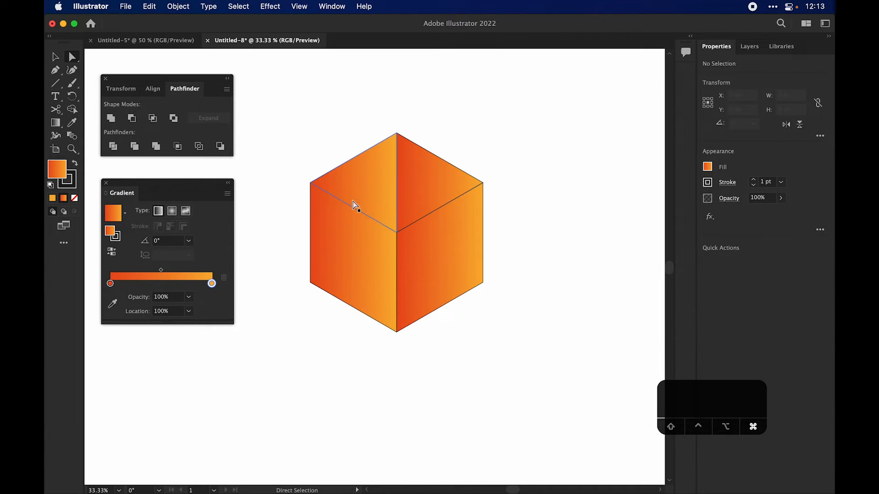
key("space")
left_click_drag(310, 139, 327, 158)
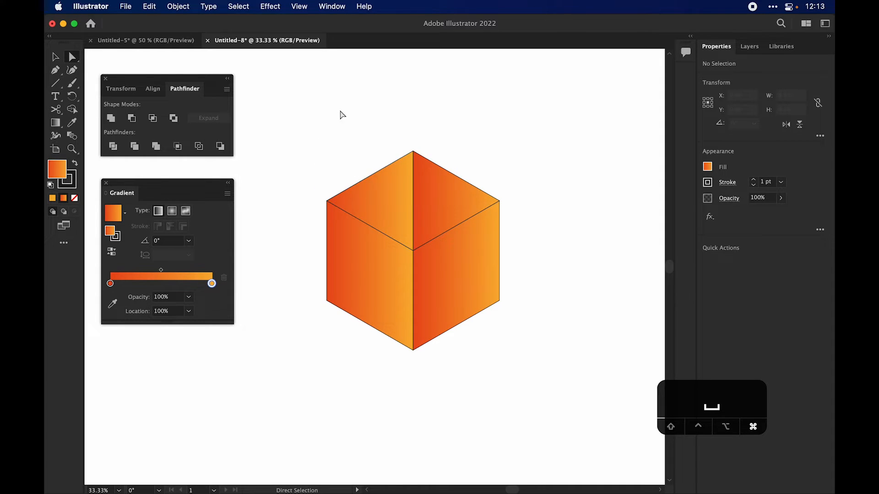
left_click(375, 282)
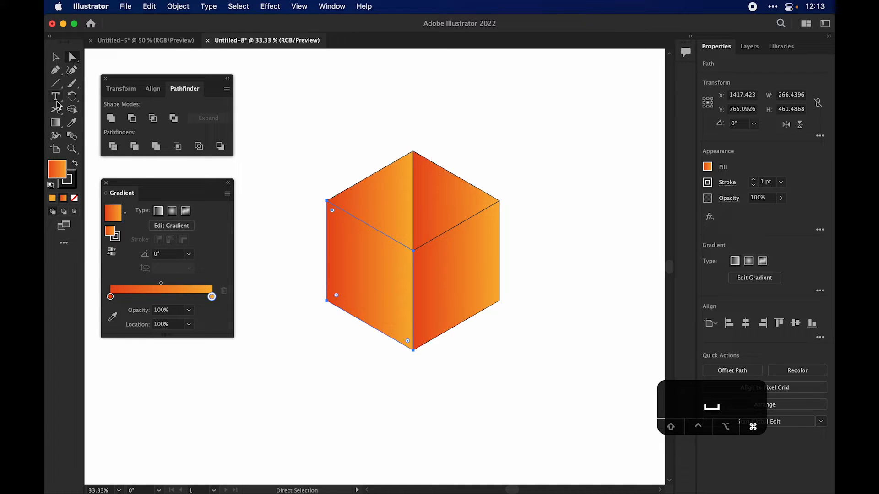
left_click(55, 123)
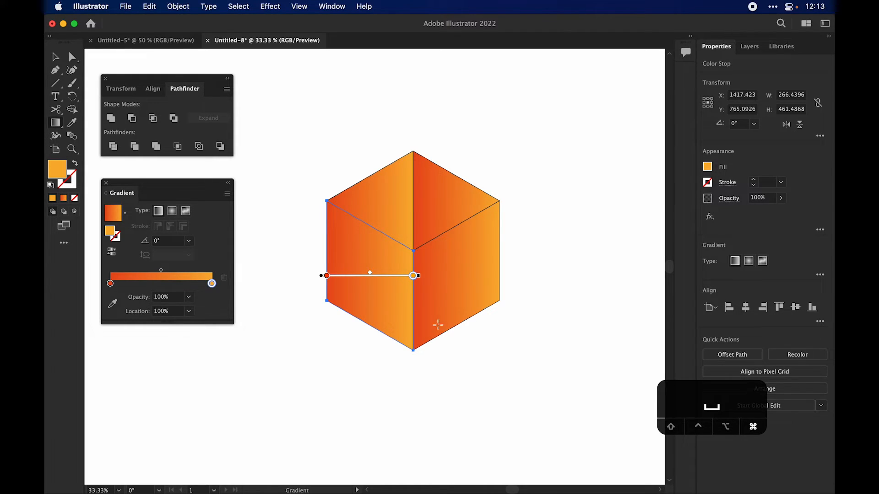
left_click_drag(457, 338, 287, 256)
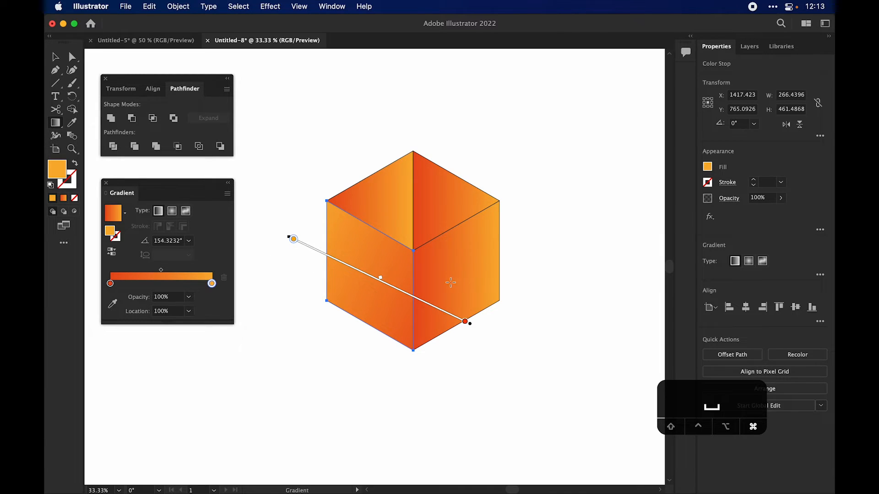
- Redraw the right front face's gradient upward from the bottom at about 91° and deselect the face
key("a")
left_click(420, 291)
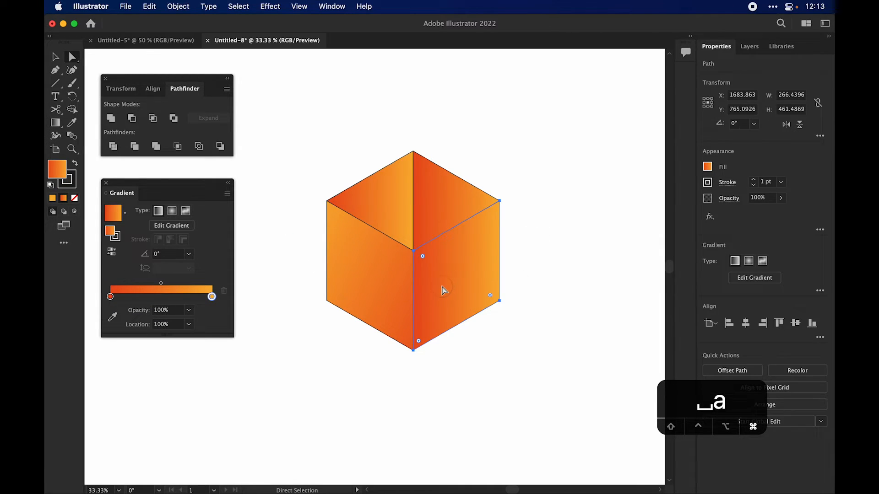
key("g")
left_click_drag(389, 317, 535, 227)
left_click_drag(479, 309, 456, 222)
key("a")
left_click(504, 169)
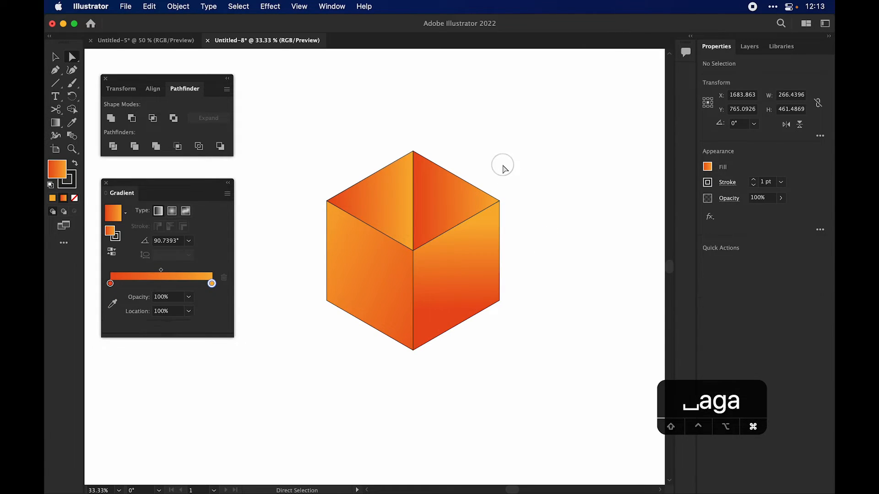
- Redraw the gradient on the right half of the top face from bottom to top at about 89°
left_click(426, 216)
key("g")
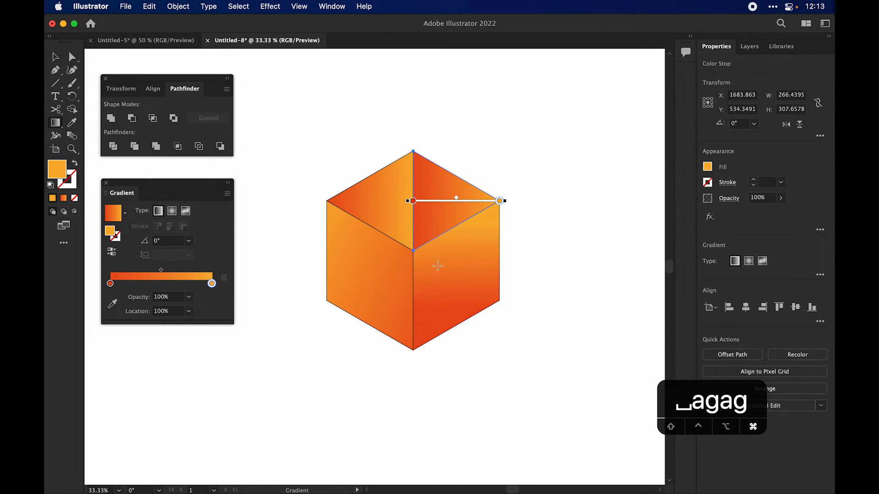
left_click_drag(432, 298, 435, 167)
key("a")
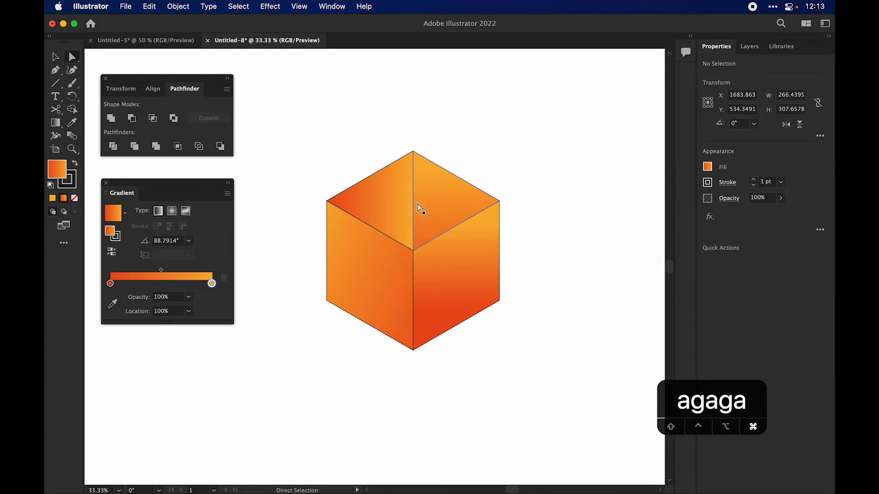
- Redraw the gradient on the left half of the top face from bottom to top at about 93° and deselect it
left_click(397, 211)
key("g")
left_click_drag(397, 274, 388, 127)
key("a")
left_click(514, 169)
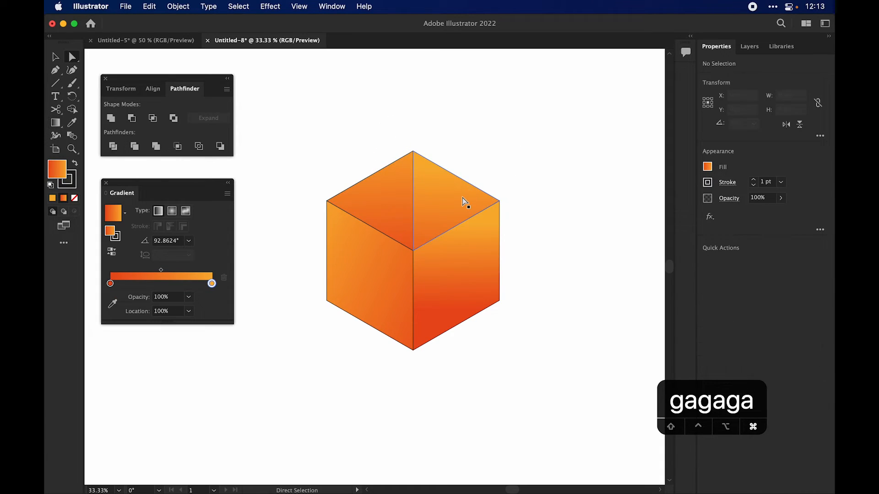
- Redraw the upward gradients on the top face's right half at about 92° and left half at about 93°
key("g")
left_click_drag(435, 275, 430, 163)
key("a")
left_click(396, 204)
key("g")
left_click_drag(403, 284, 398, 96)
key("a")
left_click(600, 308)
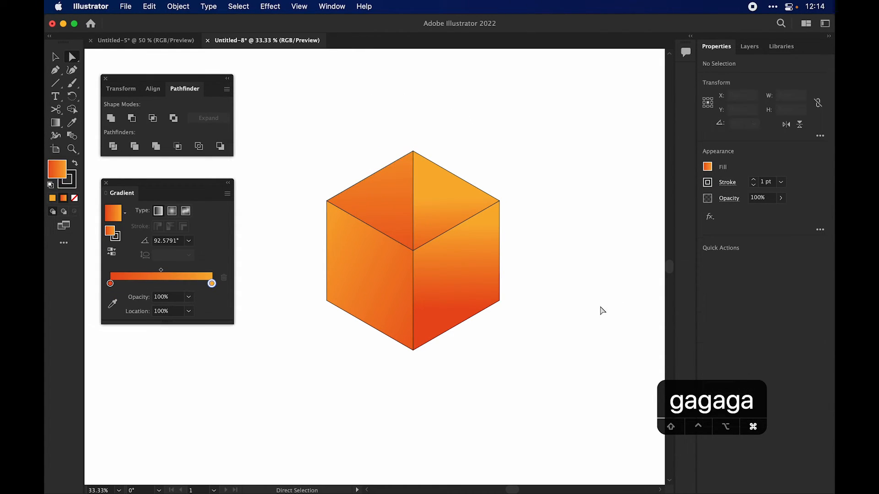
- Redraw the left front face's gradient from lower right to upper left and the right front face's gradient at about 27°
left_click(374, 275)
key("g")
left_click_drag(408, 367, 271, 283)
left_click_drag(444, 295, 310, 249)
left_click(471, 265)
left_click_drag(415, 296, 526, 239)
key("a")
left_click(540, 216)
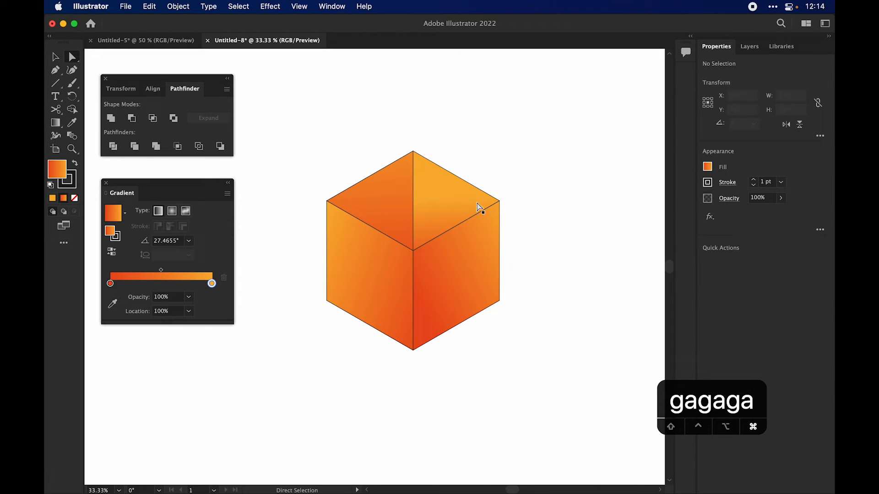
- Redraw the left half of the top face's gradient as a long vertical blend extending below and above the face
left_click(371, 196)
key("g")
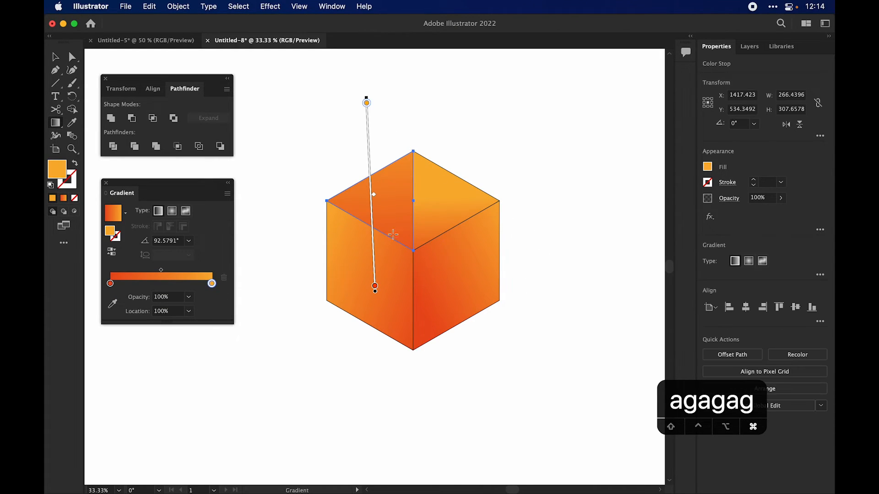
left_click_drag(396, 269, 392, 174)
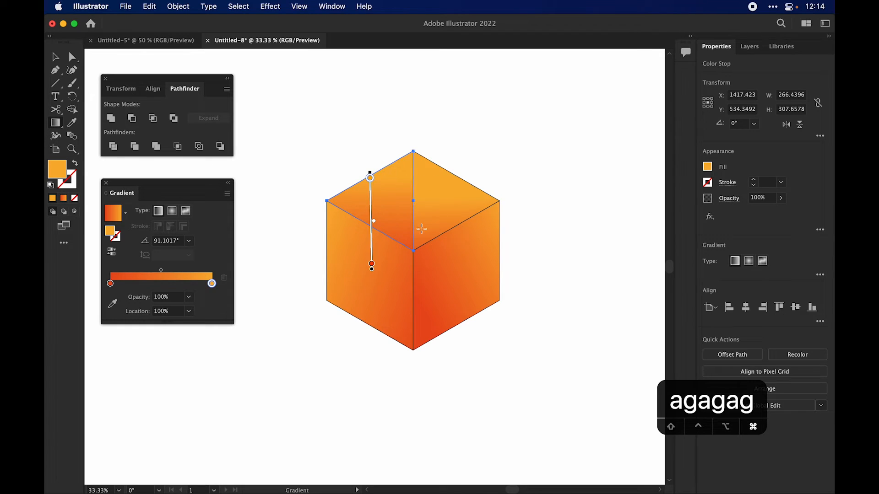
left_click_drag(401, 298, 400, 104)
key("a")
left_click(515, 145)
- Redraw the right half of the top face's gradient upward at about 81° and deselect the face
left_click(460, 199)
key("g")
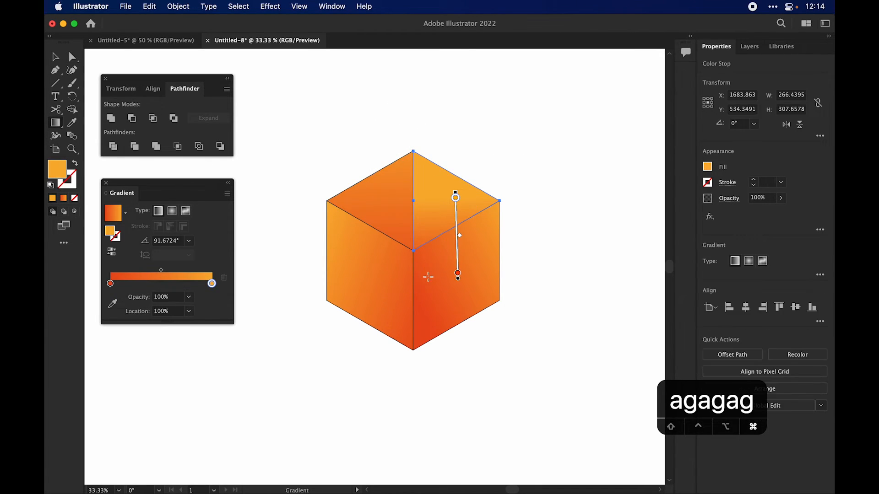
left_click_drag(427, 280, 440, 201)
key("a")
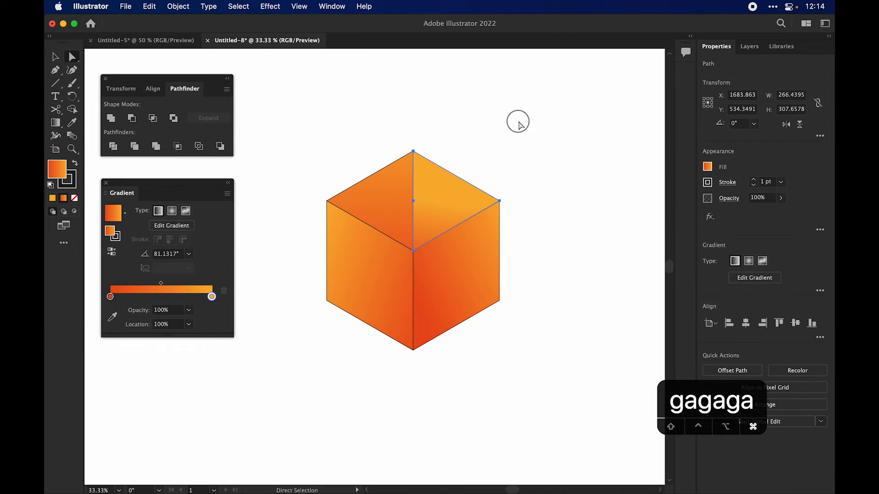
left_click(504, 219)
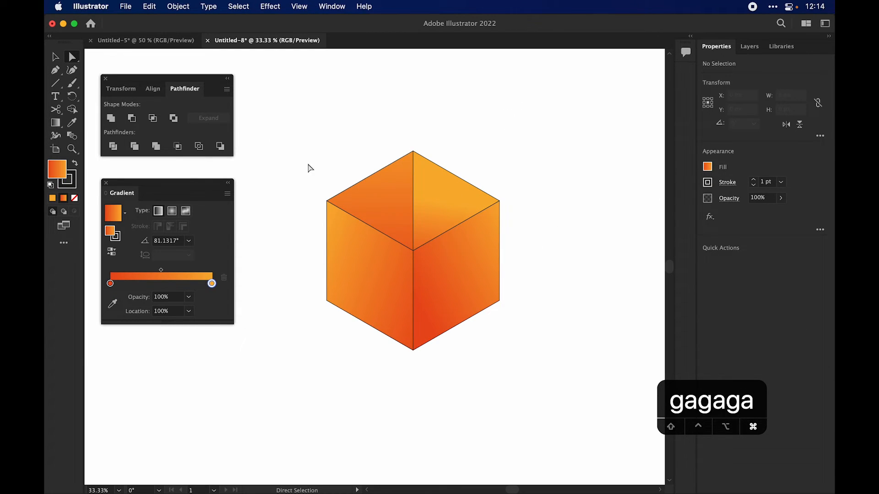
- Select all faces of the cube and set their stroke to none
left_click_drag(278, 122, 541, 373)
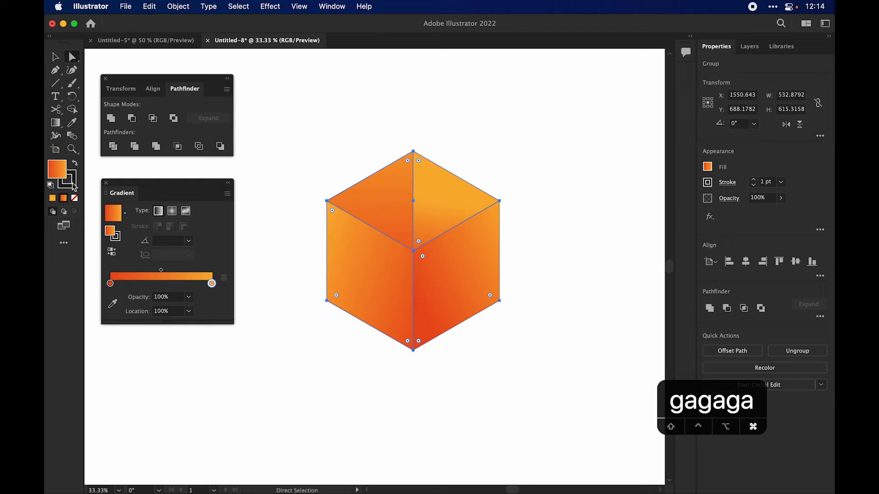
left_click_drag(257, 98, 573, 390)
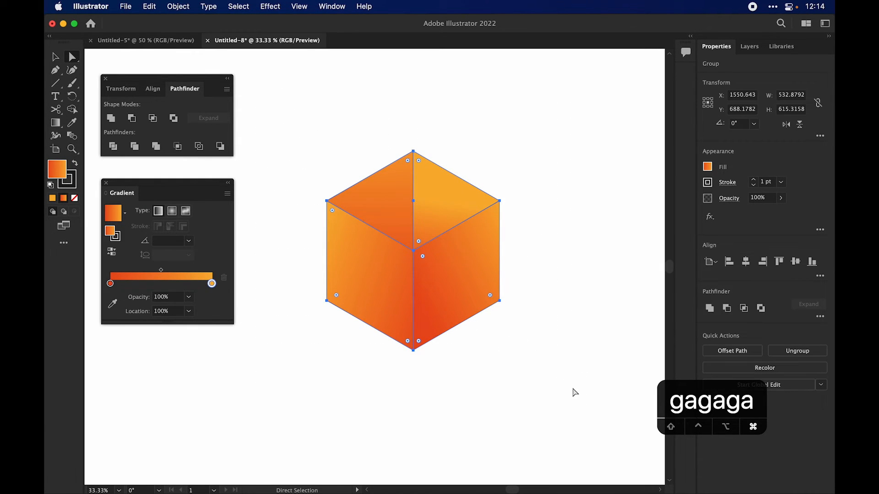
left_click(75, 180)
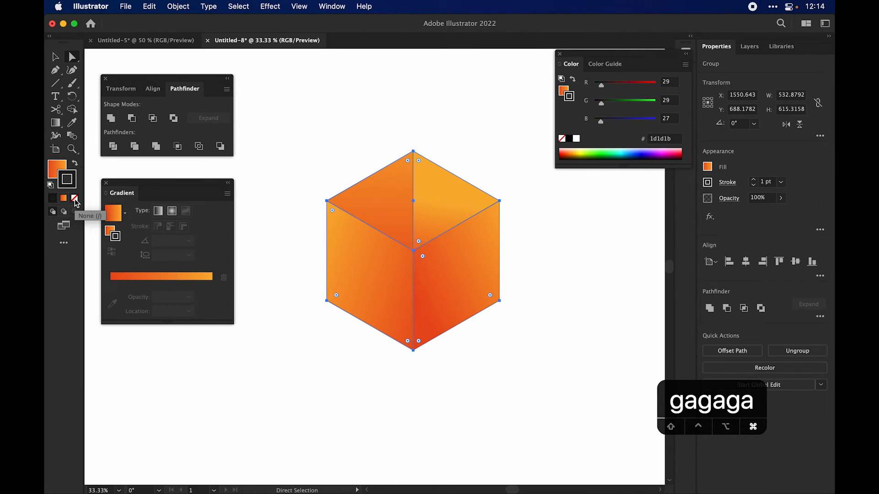
left_click(75, 199)
left_click(290, 159)
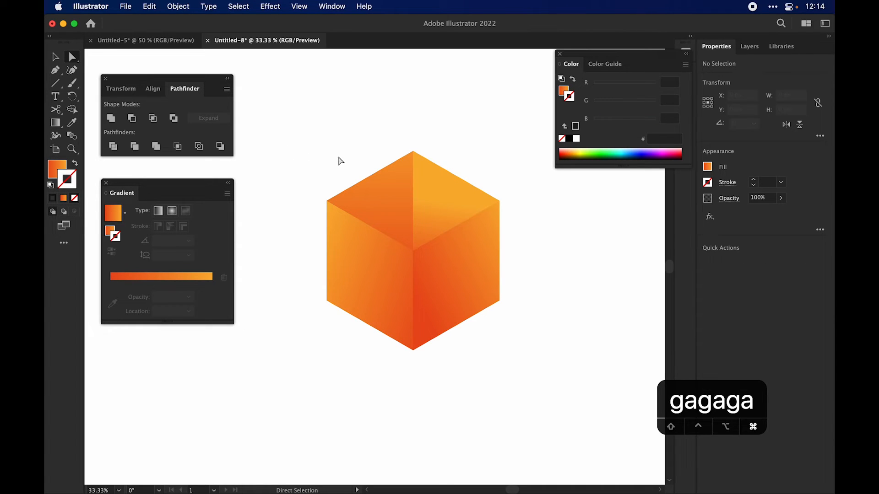
- Examine the cube without outlines in full-screen view at different zoom levels
key("space")
left_click_drag(332, 141, 428, 157)
key("super+minus")
key("space")
key("f")
key("space")
key("f")
key("space")
key("super+equal")
key("super+equal")
key("space")
key("super+minus")
left_click_drag(541, 173, 615, 173)
key("space")
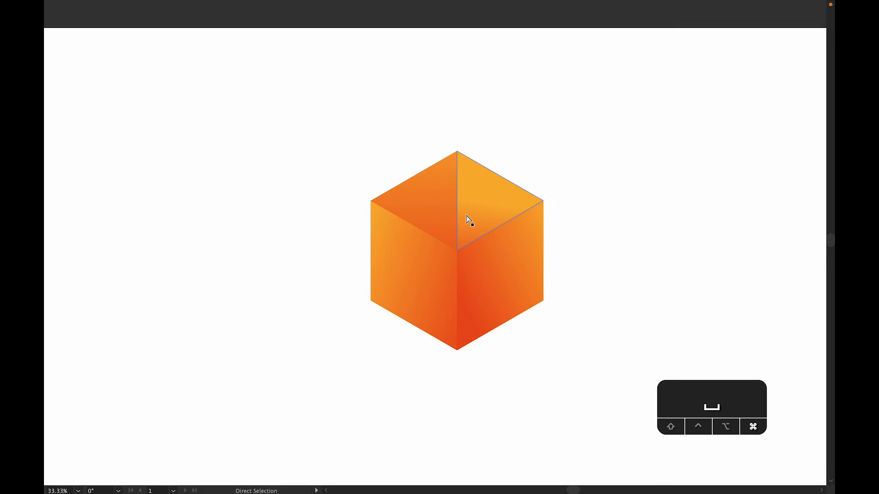
- Leave full-screen view and make the fill of the top face's right half active for gradient editing
left_click(523, 103)
key("g")
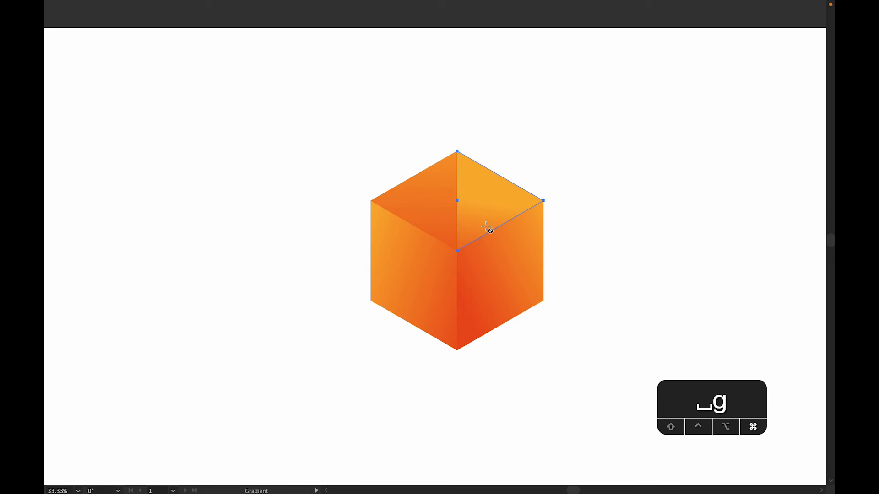
key("f")
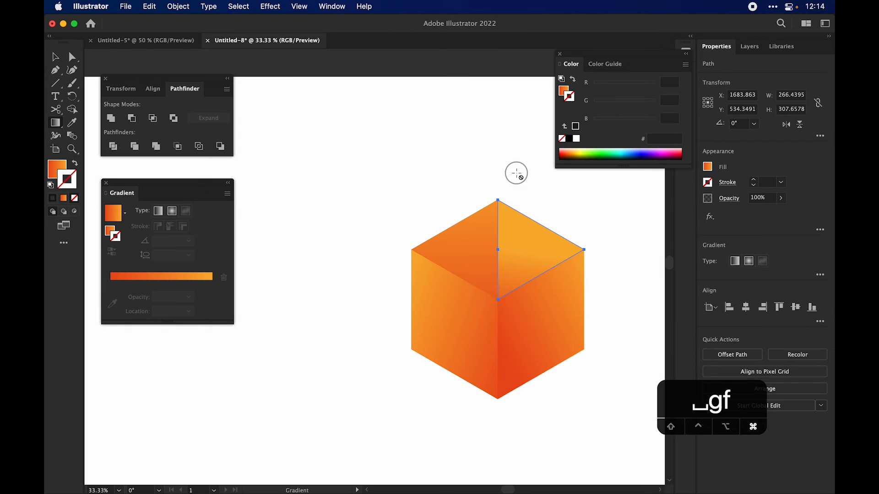
key("a")
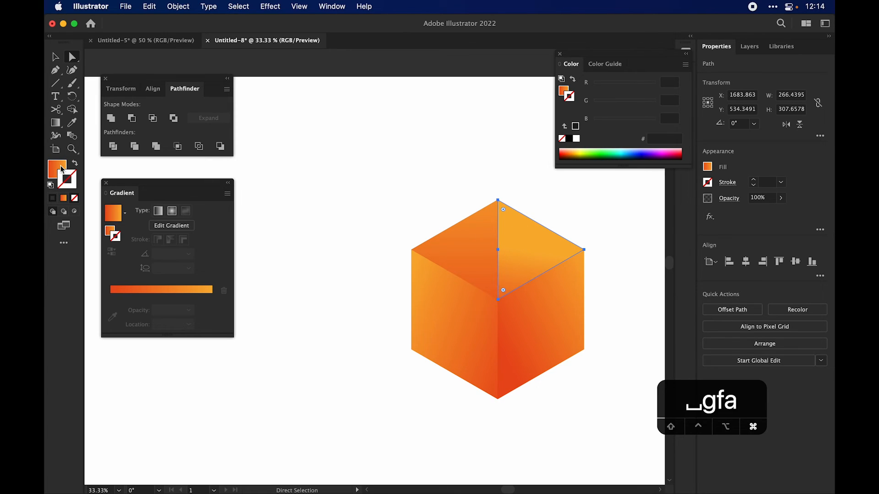
left_click(582, 222)
left_click(516, 257)
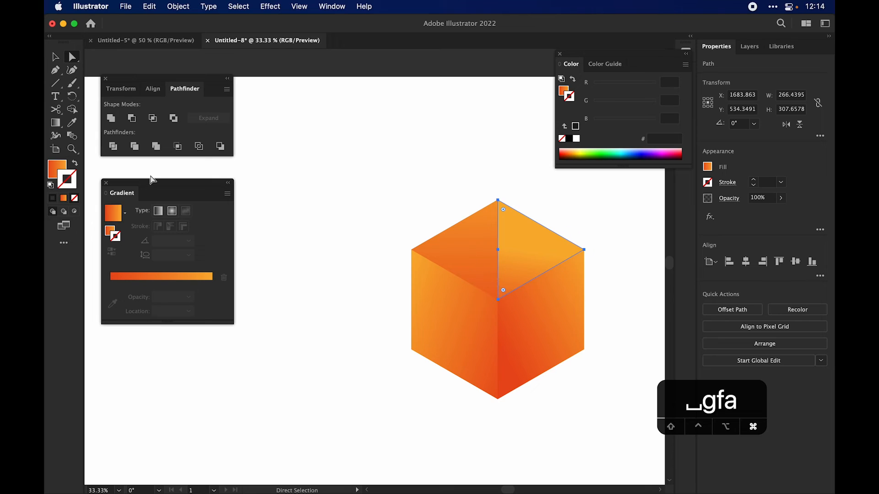
left_click(58, 170)
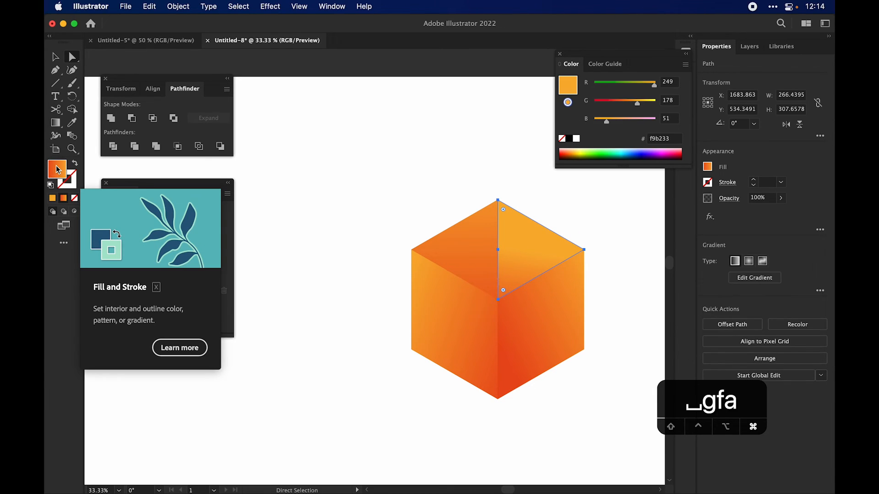
- Redraw the gradient on the right half of the top face from below to its upper edge at about 91°
key("g")
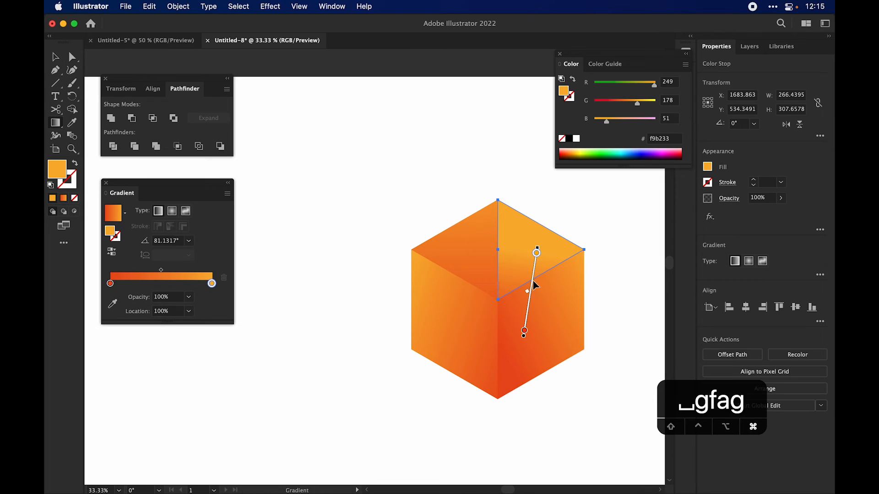
left_click_drag(510, 324, 512, 237)
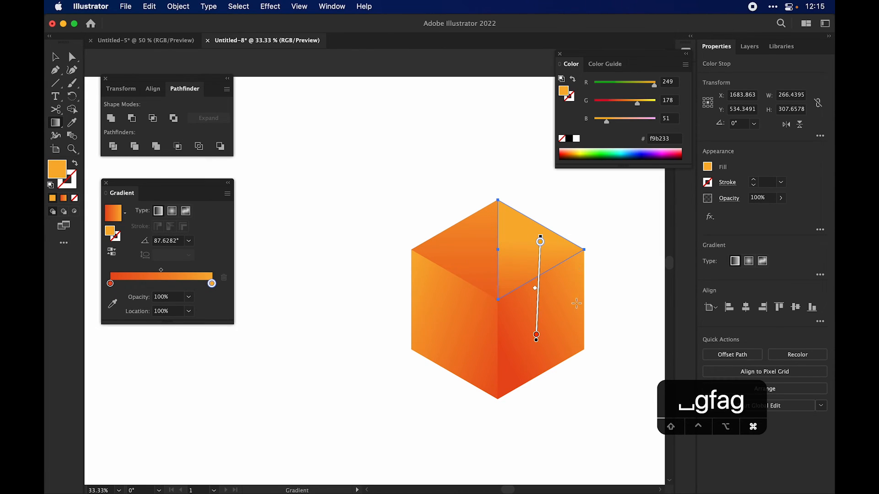
key("g")
left_click_drag(519, 325, 515, 207)
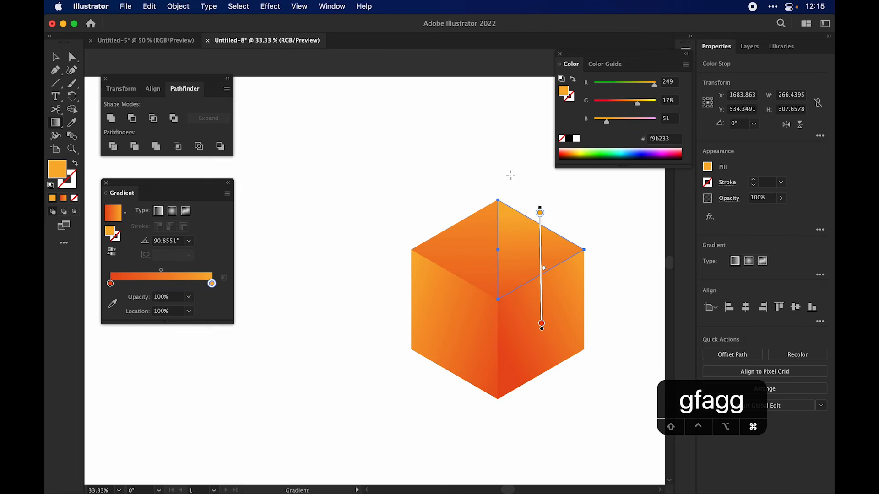
- Redraw the gradient on the left half of the top face as a long upward blend at about 92°
key("a")
left_click(496, 160)
key("g")
left_click_drag(487, 350, 481, 130)
key("a")
left_click(539, 239)
- Redraw the right front face's gradient from lower left to upper right at about 21°
left_click(548, 301)
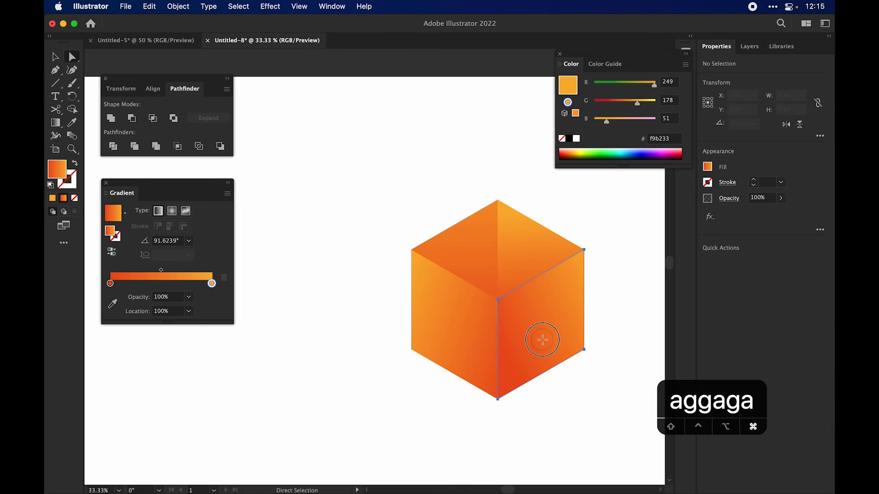
key("g")
left_click_drag(464, 386, 590, 337)
key("a")
- Reverse the left front face's gradient so it runs from red at upper left to orange at lower right, and deselect it
left_click(454, 319)
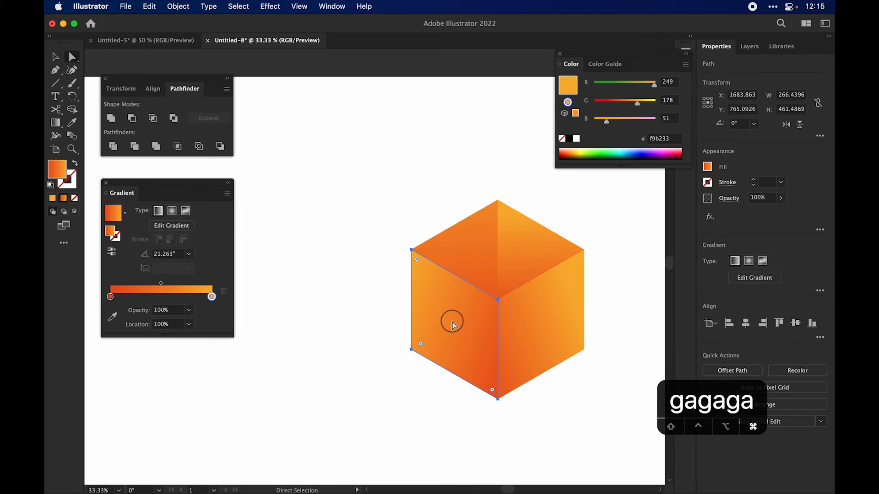
key("g")
left_click_drag(522, 402, 413, 326)
left_click_drag(347, 268, 507, 356)
key("a")
left_click(611, 251)
- Hide the panels and examine the finished gradient cube centred in the view
key("space")
left_click_drag(609, 250, 595, 183)
key("super+minus")
key("space")
key("super+plus")
key("Tab")
key("super+equal")
key("super+minus")
key("space")
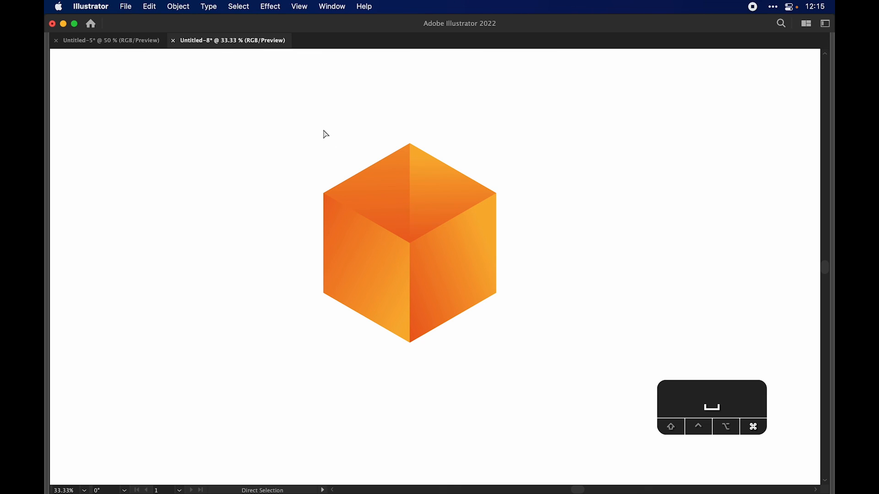
- Select the whole cube, shift it slightly and scale it down proportionally to about 83% of its size, leaving it deselected
left_click_drag(292, 118, 578, 393)
key("v")
left_click_drag(474, 286, 498, 290)
key("v")
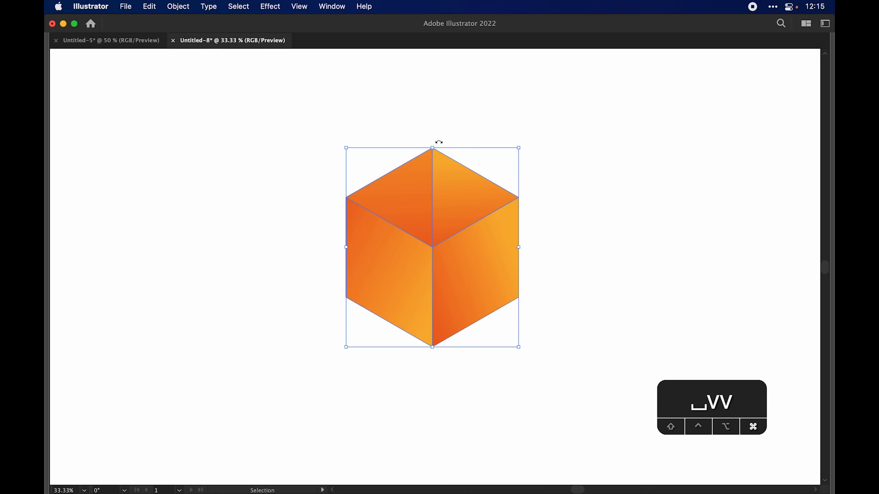
left_click_drag(432, 148, 433, 182)
left_click(531, 157)
- Examine the resized cube and its placement on the artboard at several zoom levels
key("space")
left_click_drag(538, 202, 569, 203)
key("super+minus")
key("super+equal")
key("space")
key("space")
key("super+equal")
key("super+minus")
key("space")
key("space")
key("super+minus")
key("space")
key("super+equal")
key("super+equal")
key("space")
key("super+minus")
key("super+minus")
key("space")
- Select all the cube's faces, move them together leftward to the middle of the artboard, and deselect them
left_click_drag(323, 156, 593, 353)
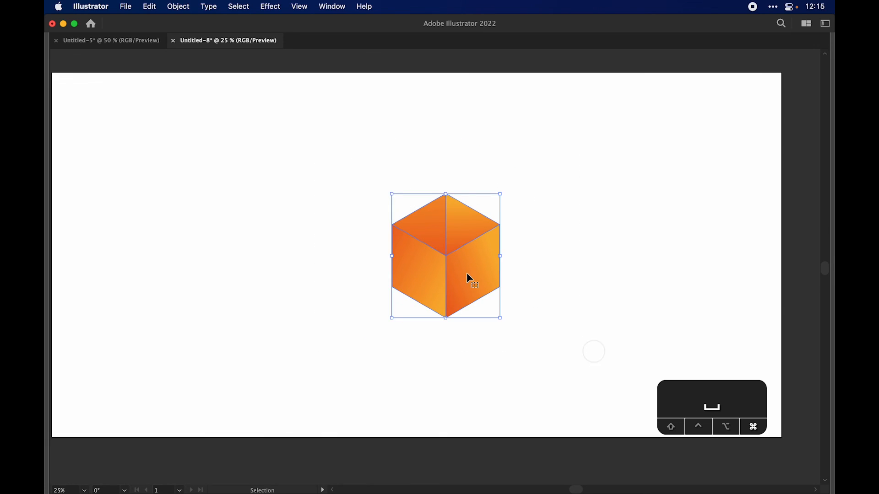
key("v")
left_click_drag(466, 273, 424, 262)
left_click(582, 251)
- Show the gradient cube in full-screen mode, examine it centred at 33.33% zoom, and select all its faces
key("space")
key("super+equal")
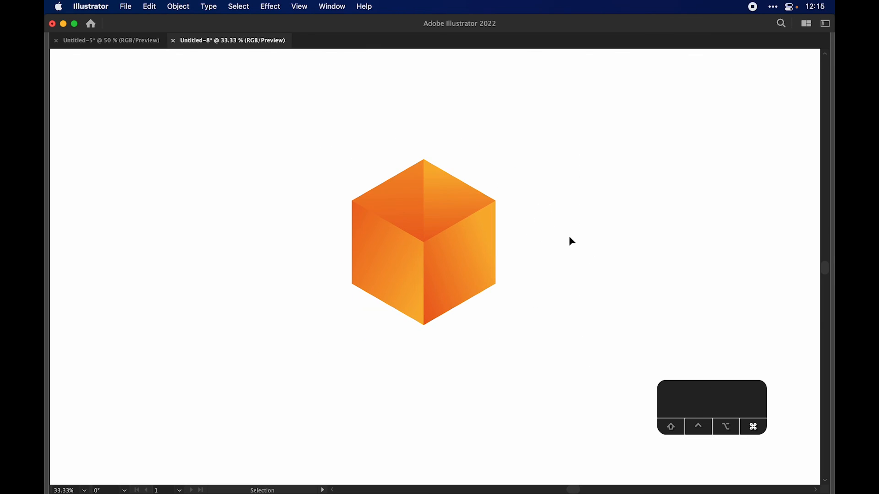
key("f")
key("space")
left_click_drag(575, 225, 580, 231)
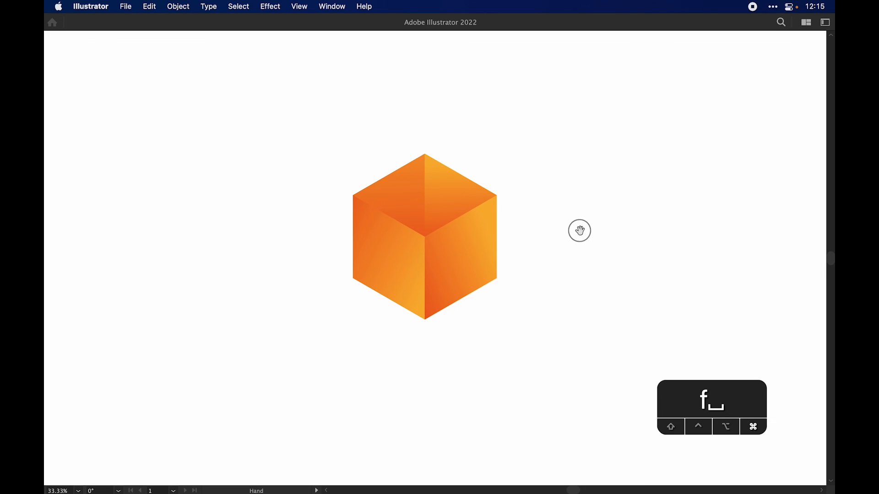
key("super+equal")
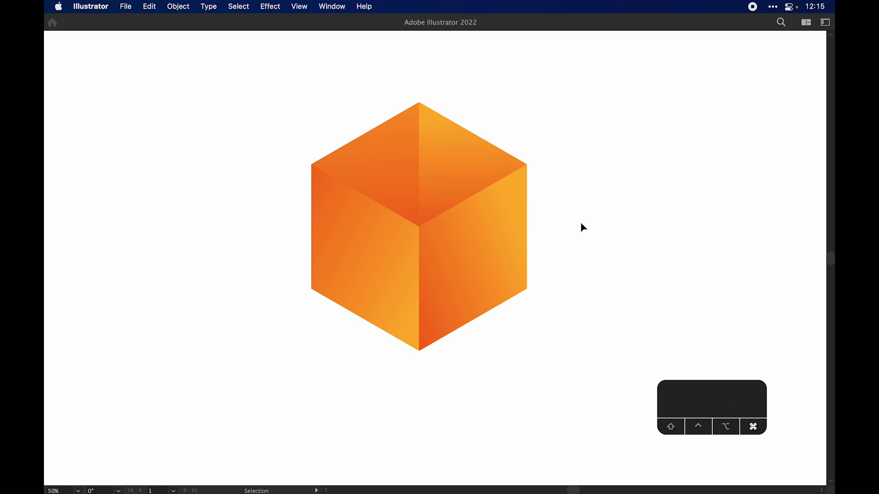
key("super+minus")
key("super+minus")
key("super+equal")
key("space")
left_click_drag(570, 221, 566, 225)
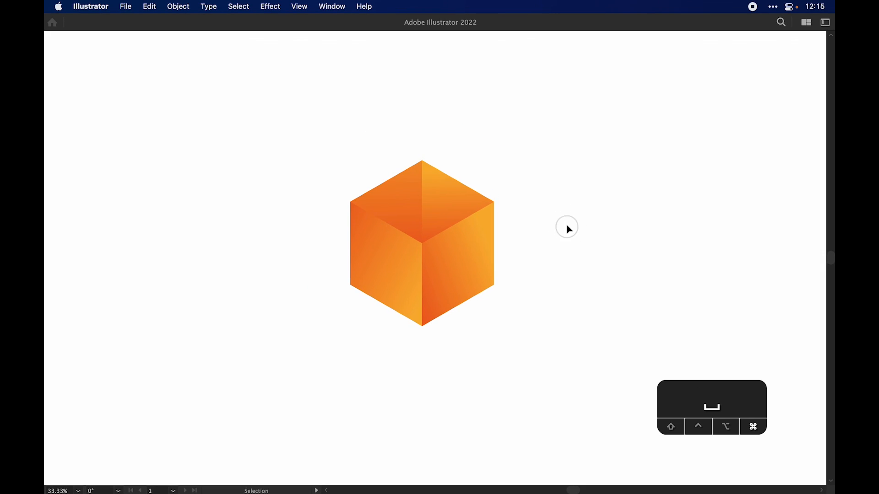
left_click_drag(292, 129, 500, 308)
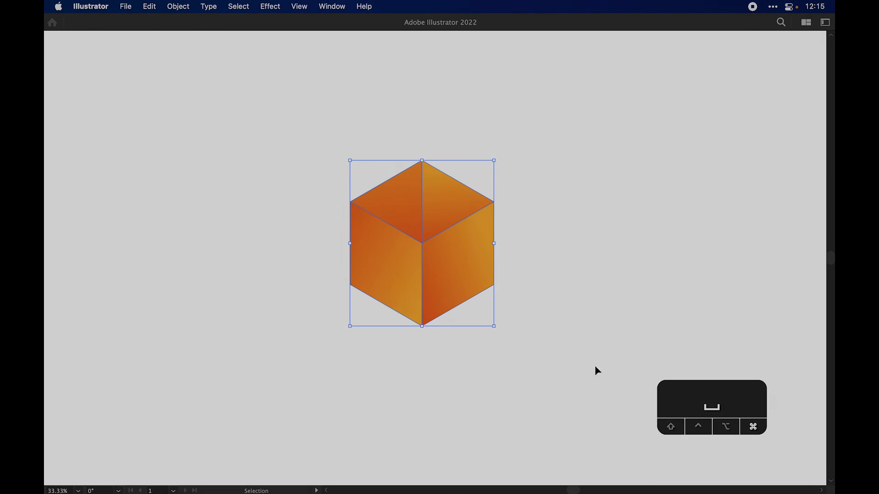